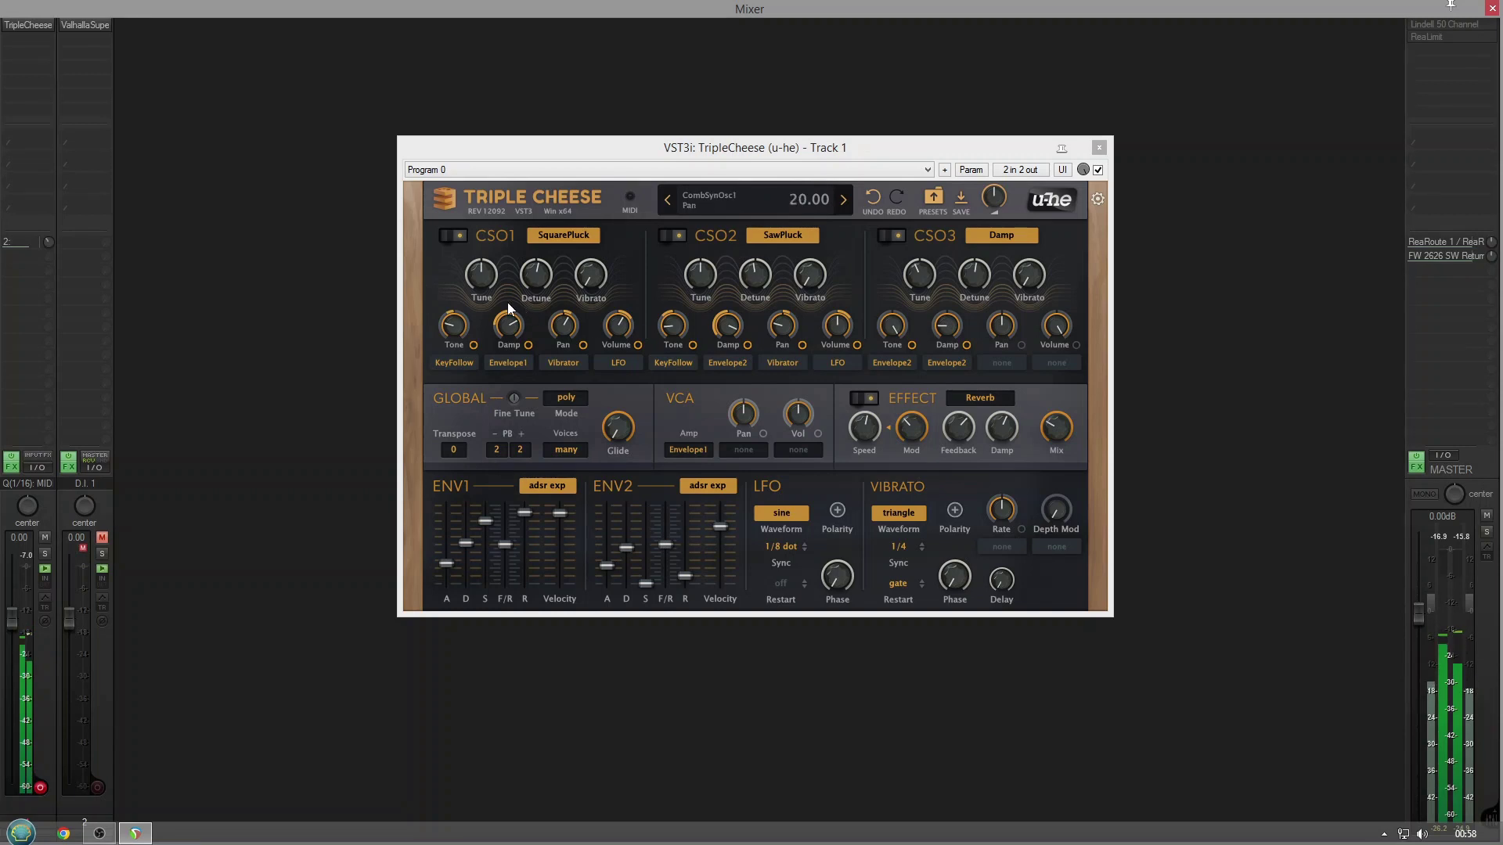
# Set the CSO1 oscillator type to Blown and raise the reverb effect's mix, feedback and modulation amounts
pyautogui.click(551, 238)
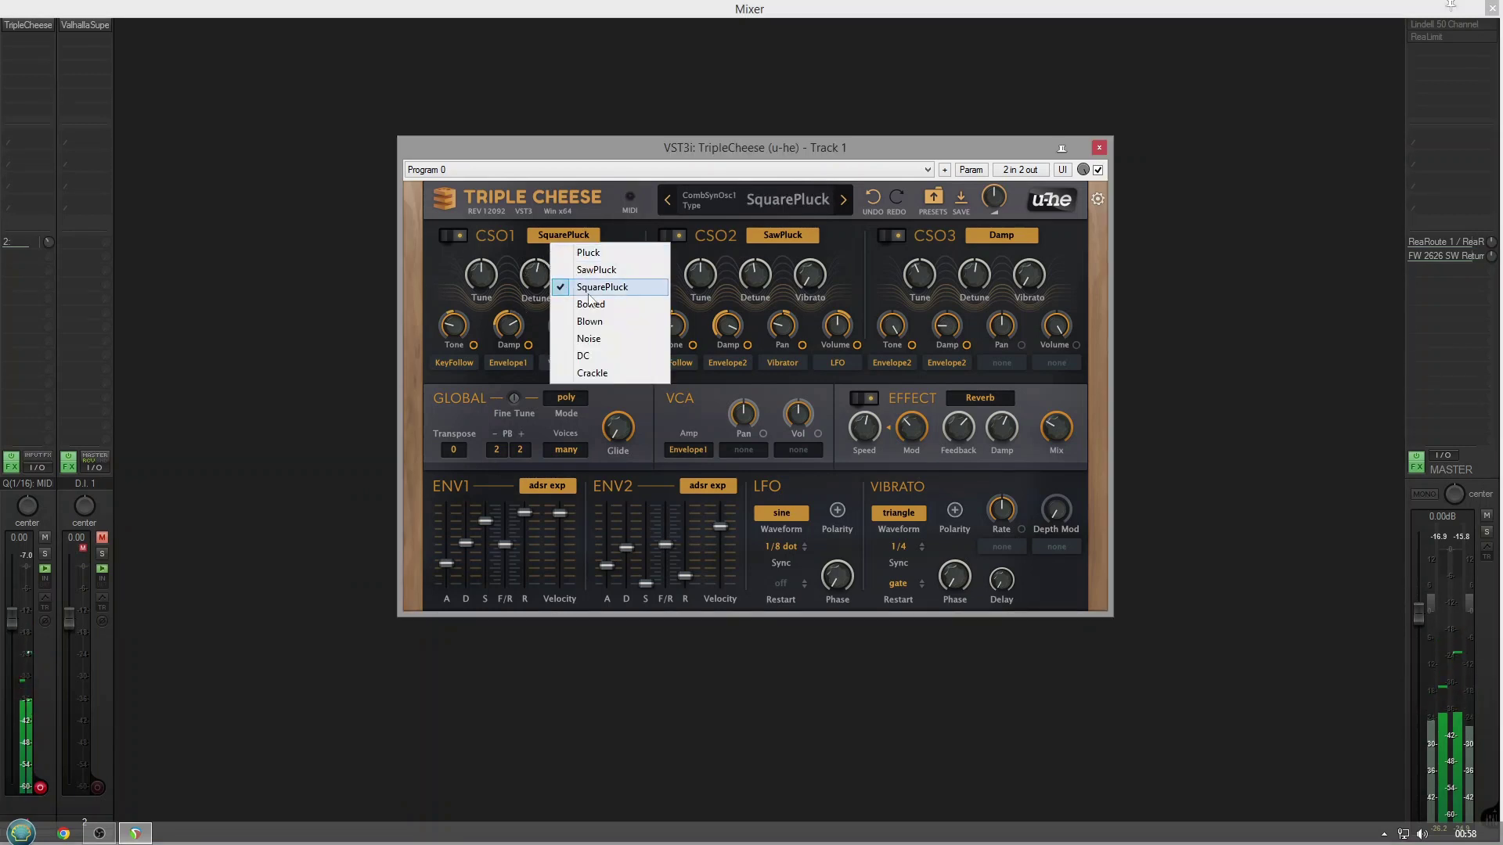
pyautogui.click(593, 322)
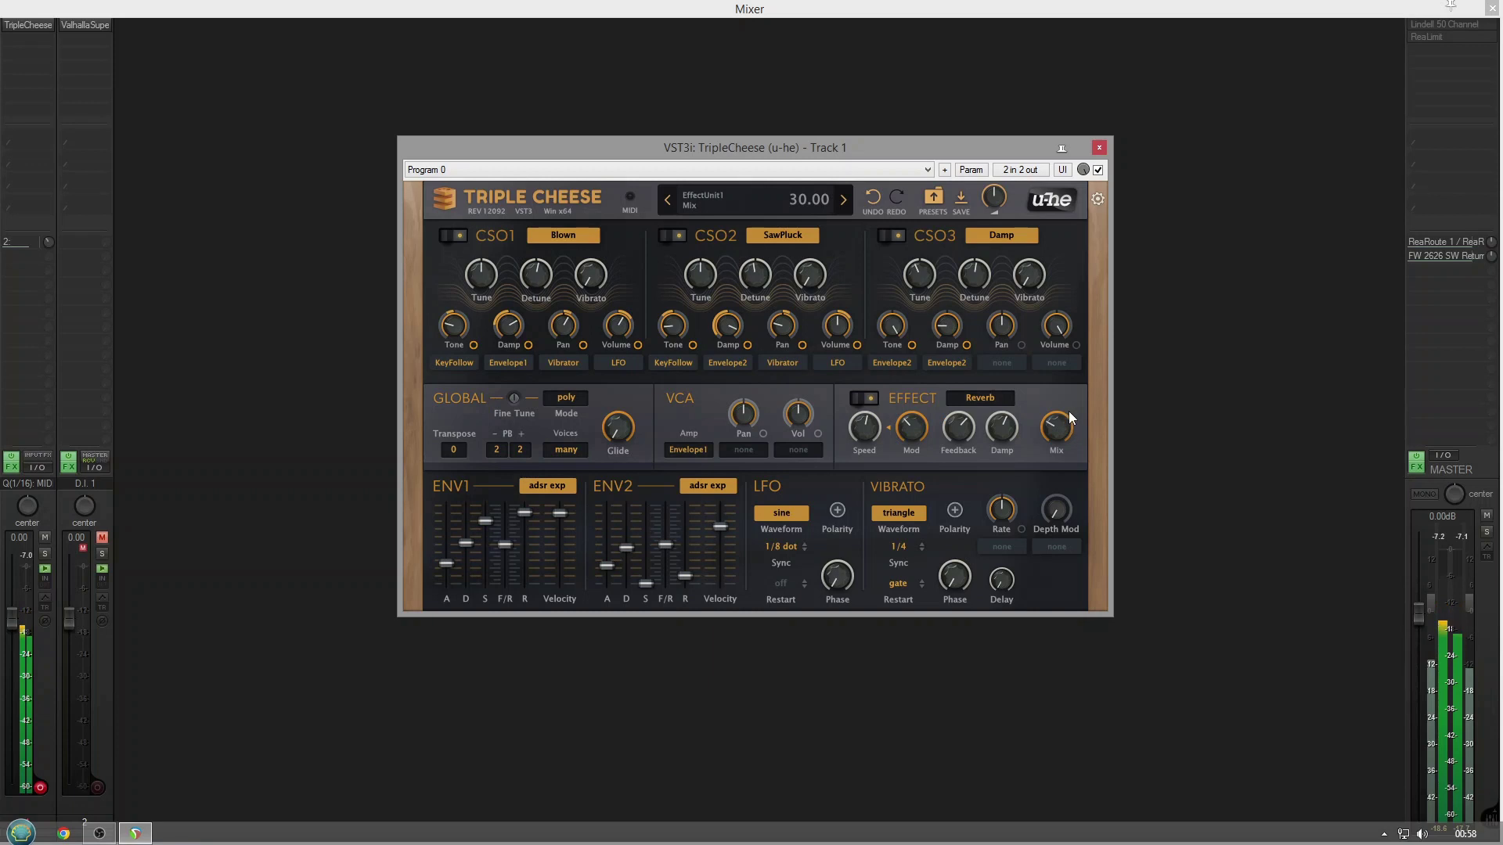
pyautogui.moveTo(1063, 425); pyautogui.dragTo(1049, 371)
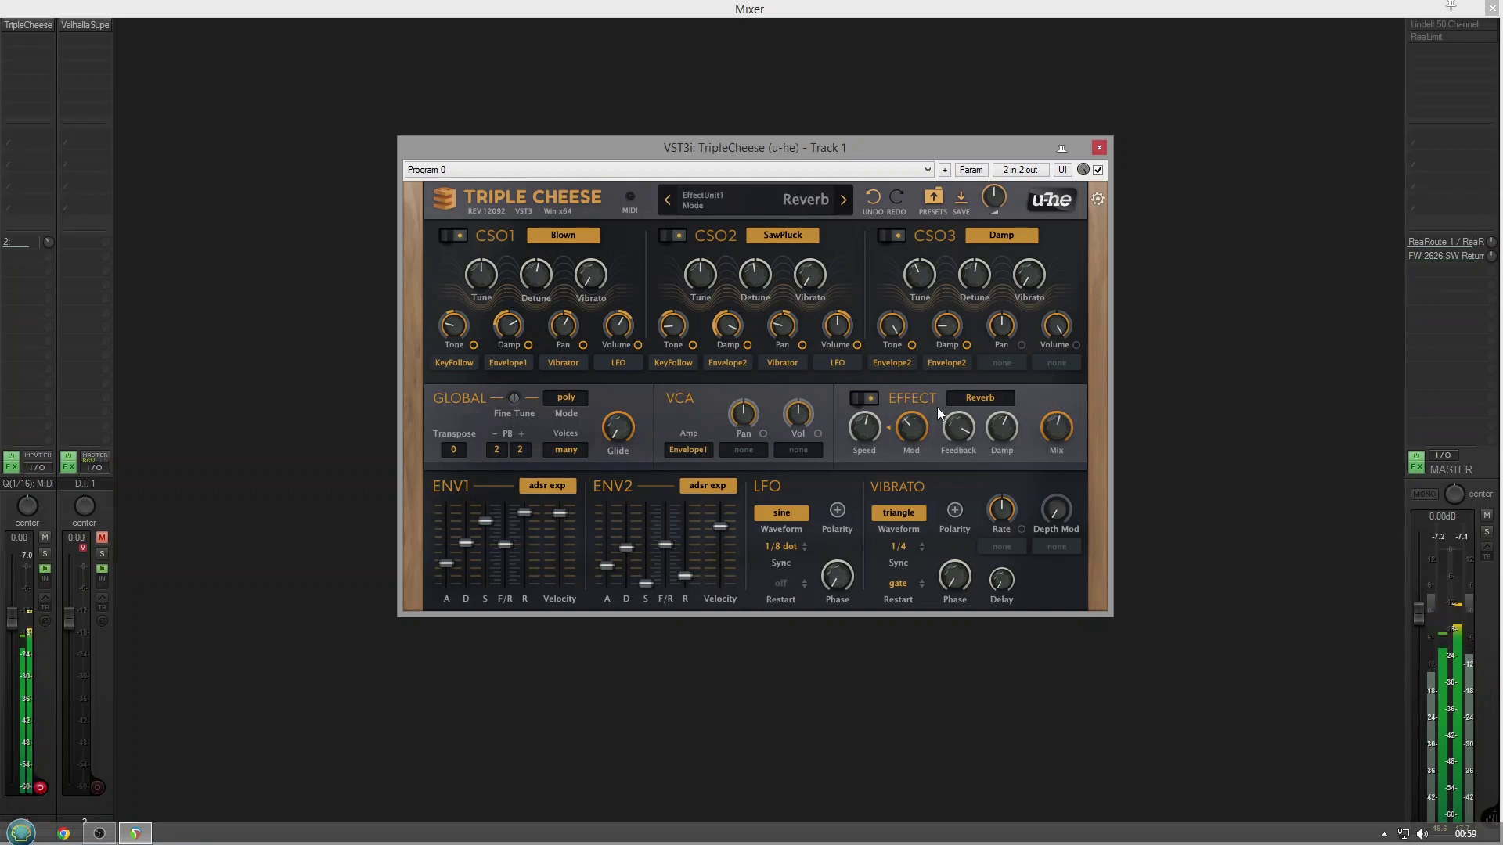
pyautogui.moveTo(923, 429); pyautogui.dragTo(923, 420)
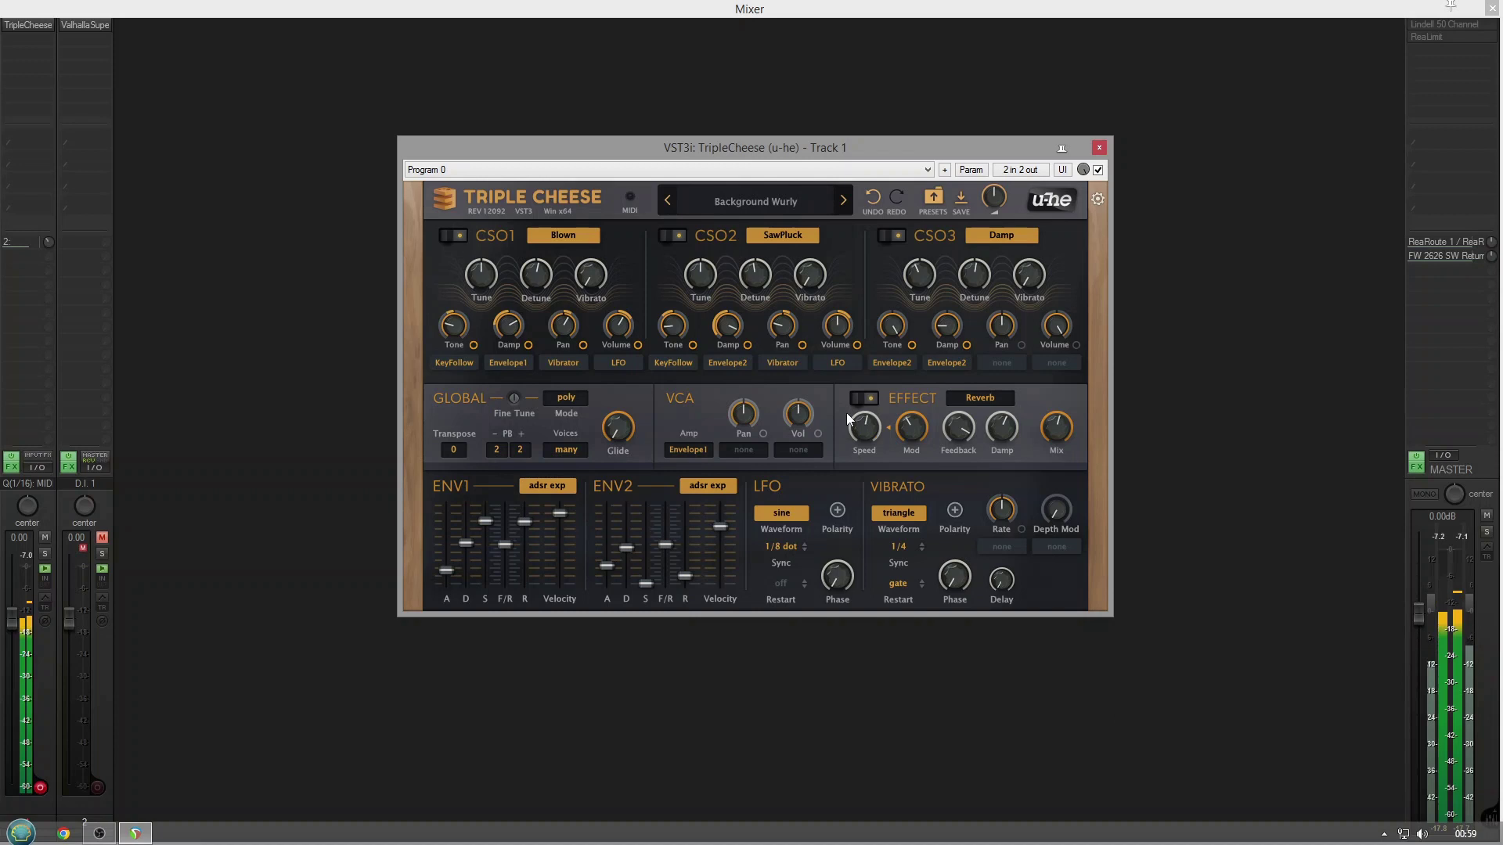
# Switch the CSO1 oscillator type to Noise and lower its damp amount
pyautogui.click(557, 241)
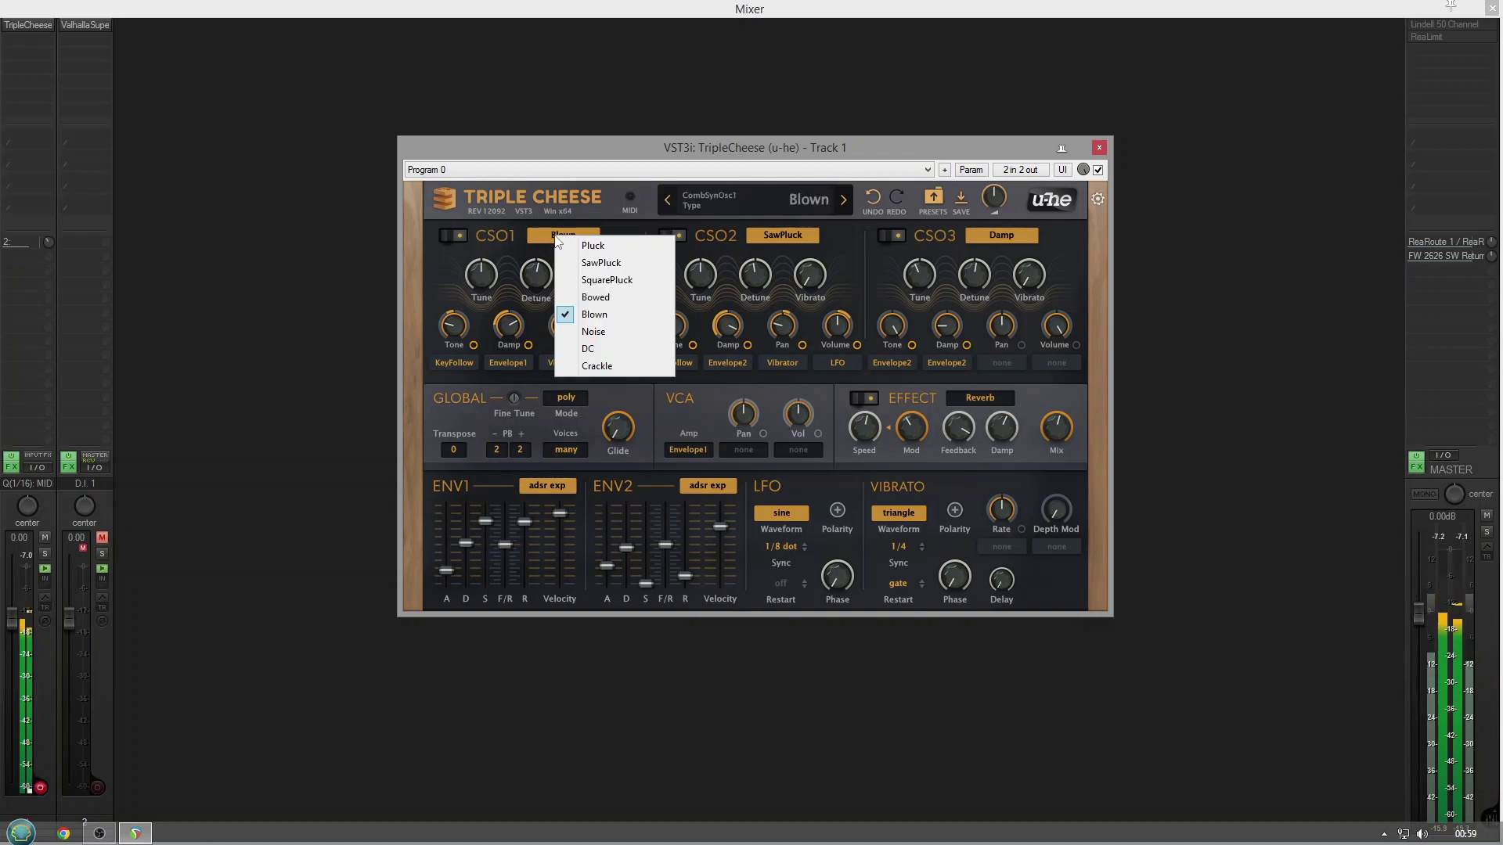
pyautogui.click(583, 330)
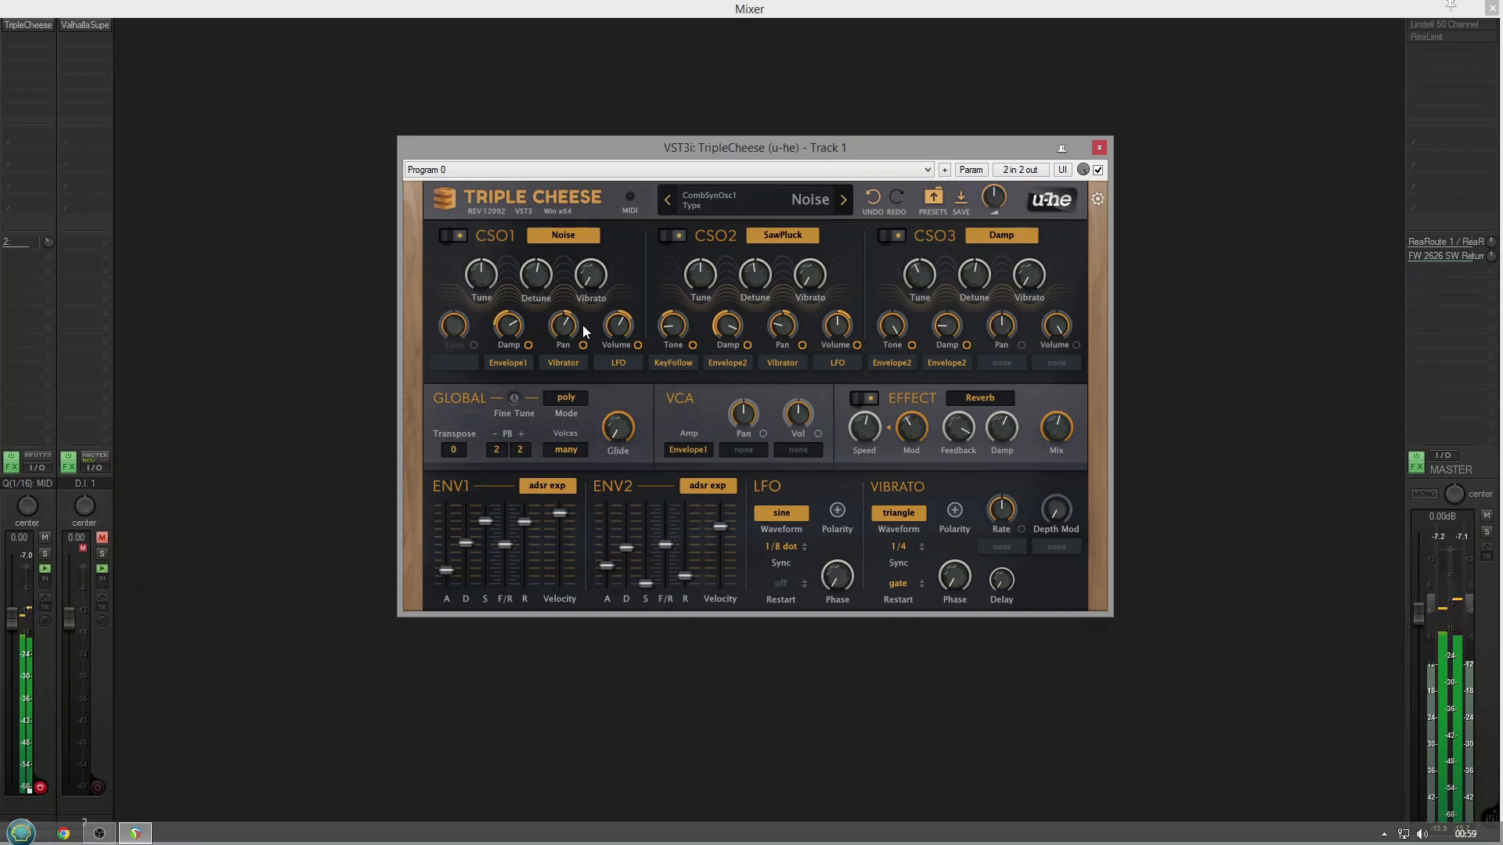
pyautogui.moveTo(551, 268)
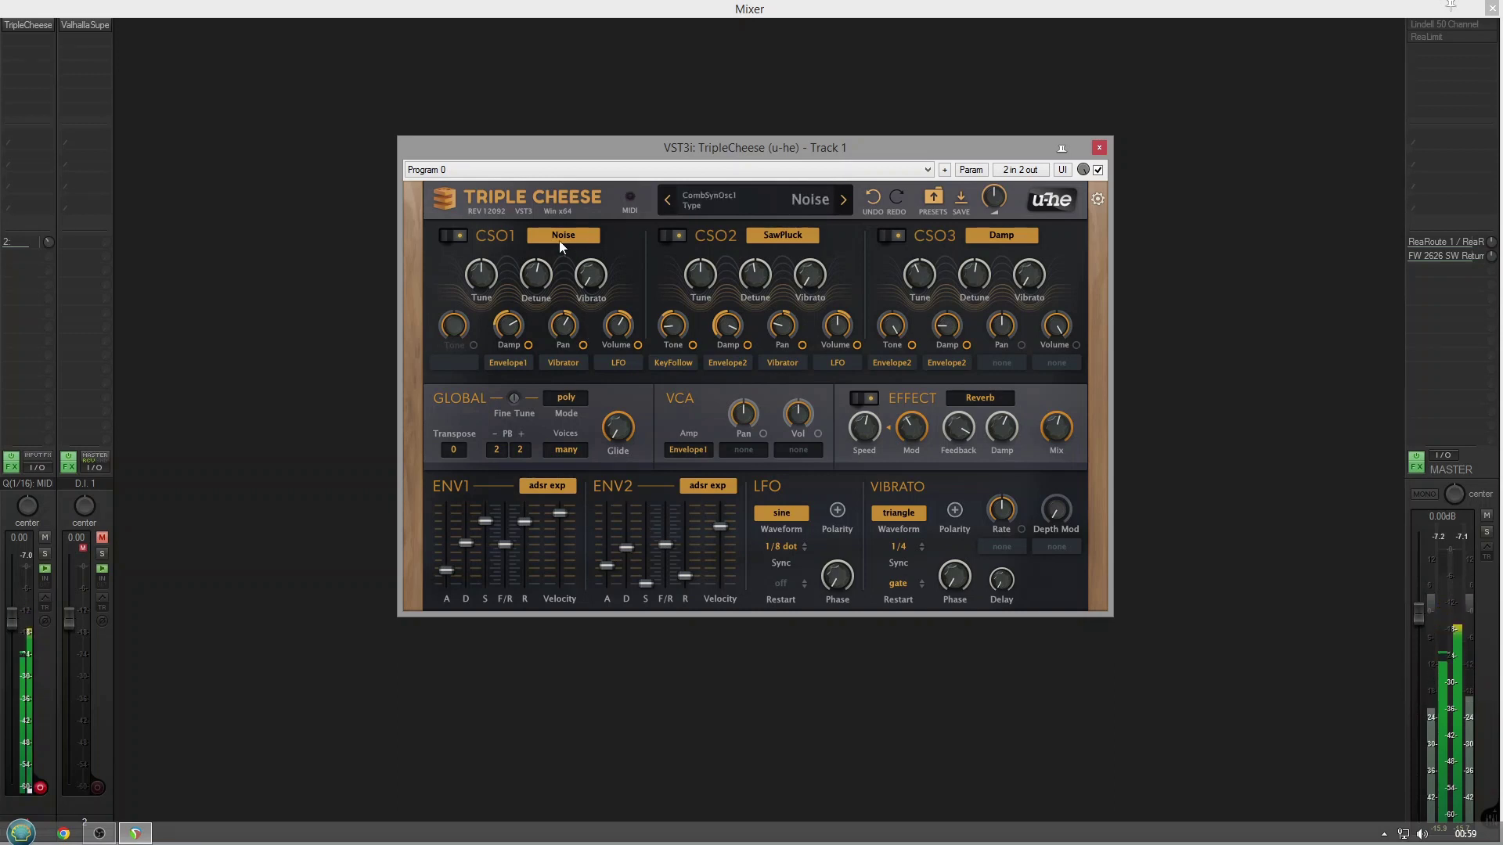
pyautogui.moveTo(515, 329)
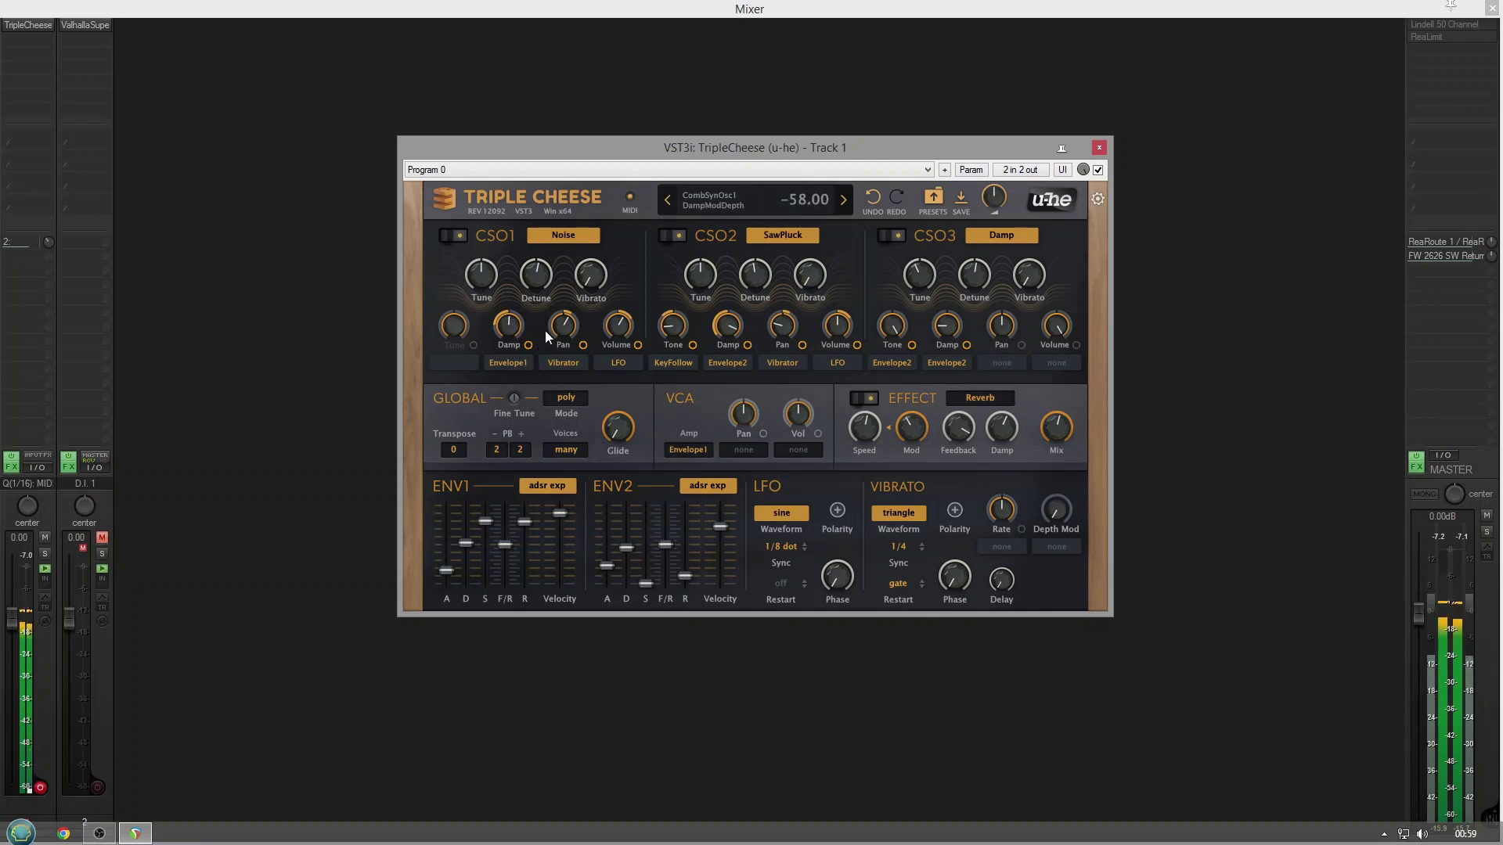
# Switch the CSO1 oscillator type to Crackle, keeping Vibrator as its pan modulation source
pyautogui.click(570, 367)
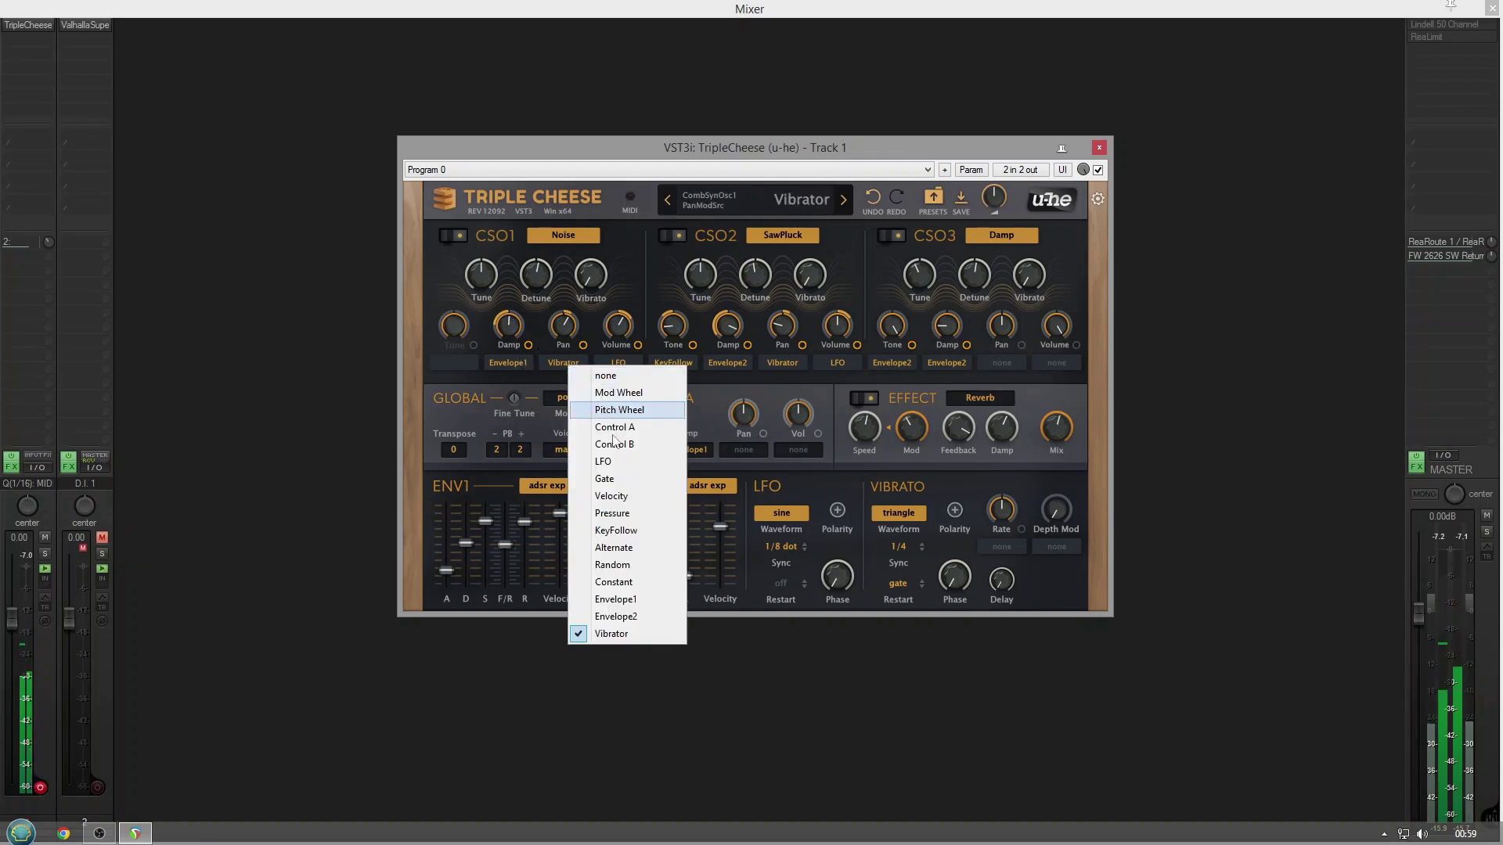
pyautogui.click(558, 235)
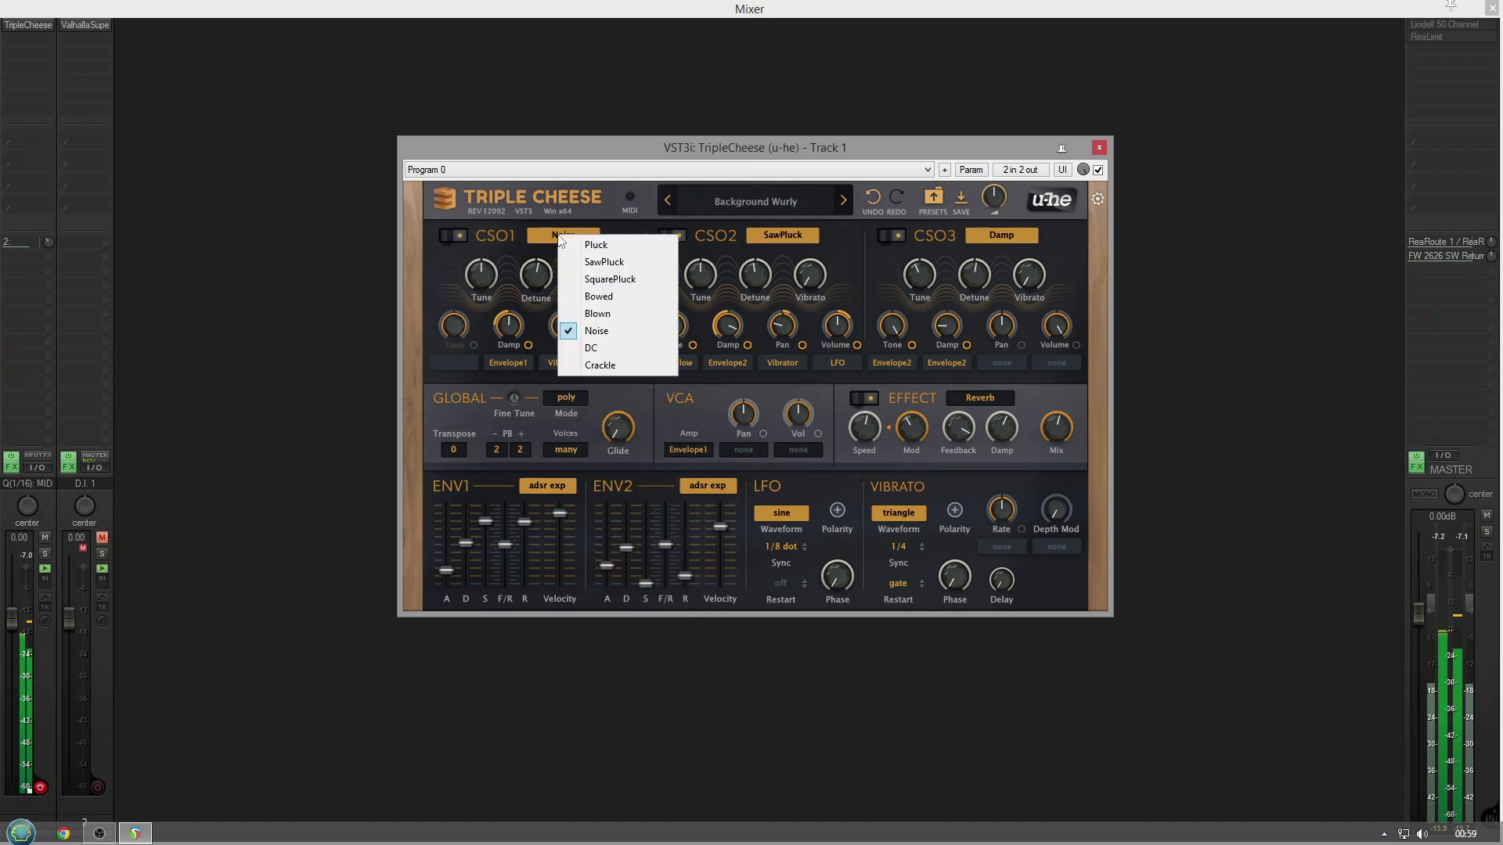
pyautogui.click(612, 364)
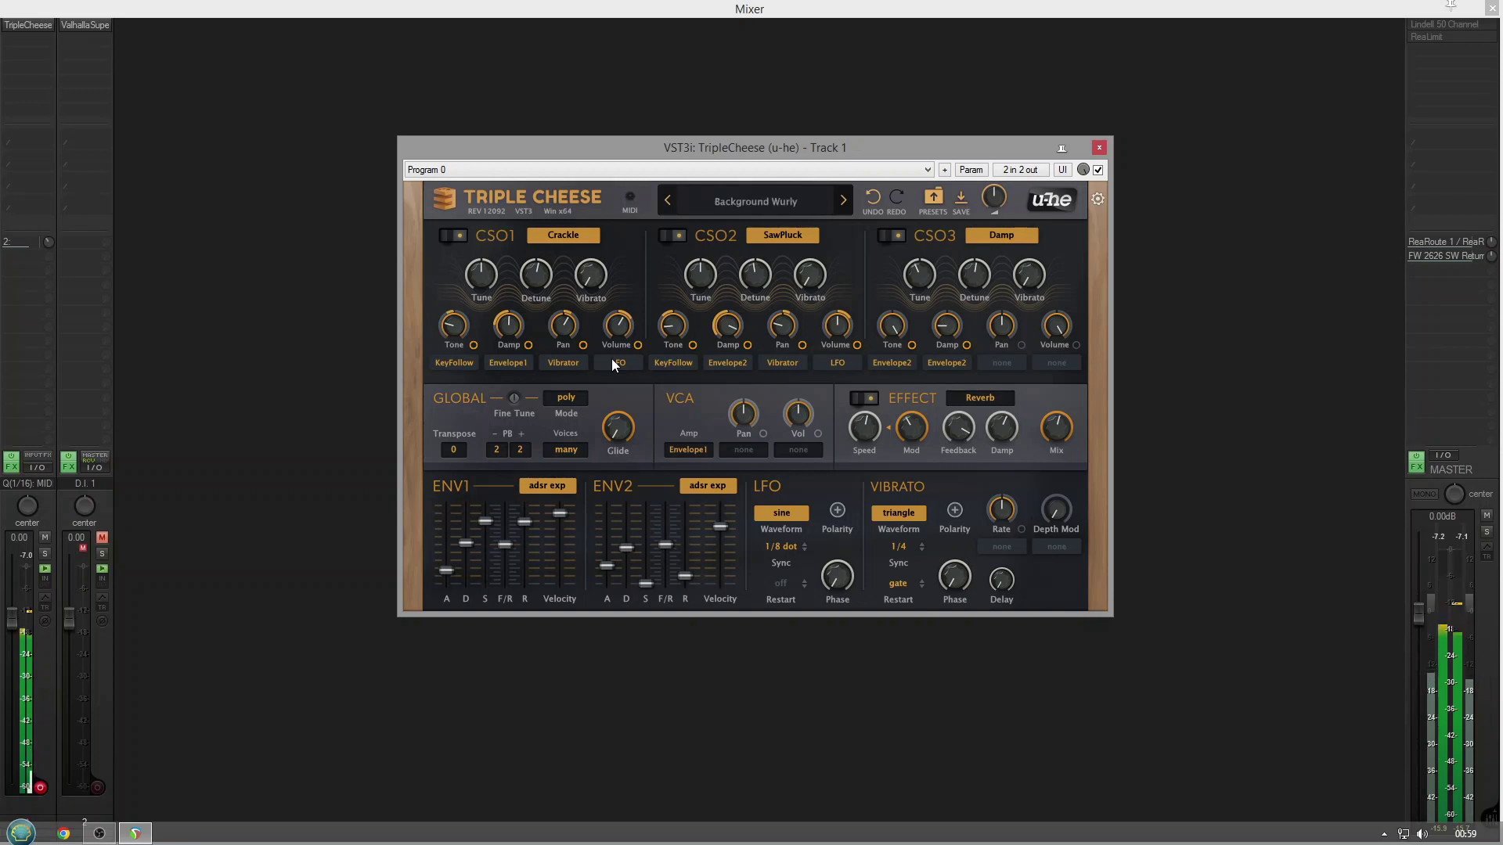
# Load the Bendy Voice preset
pyautogui.click(717, 202)
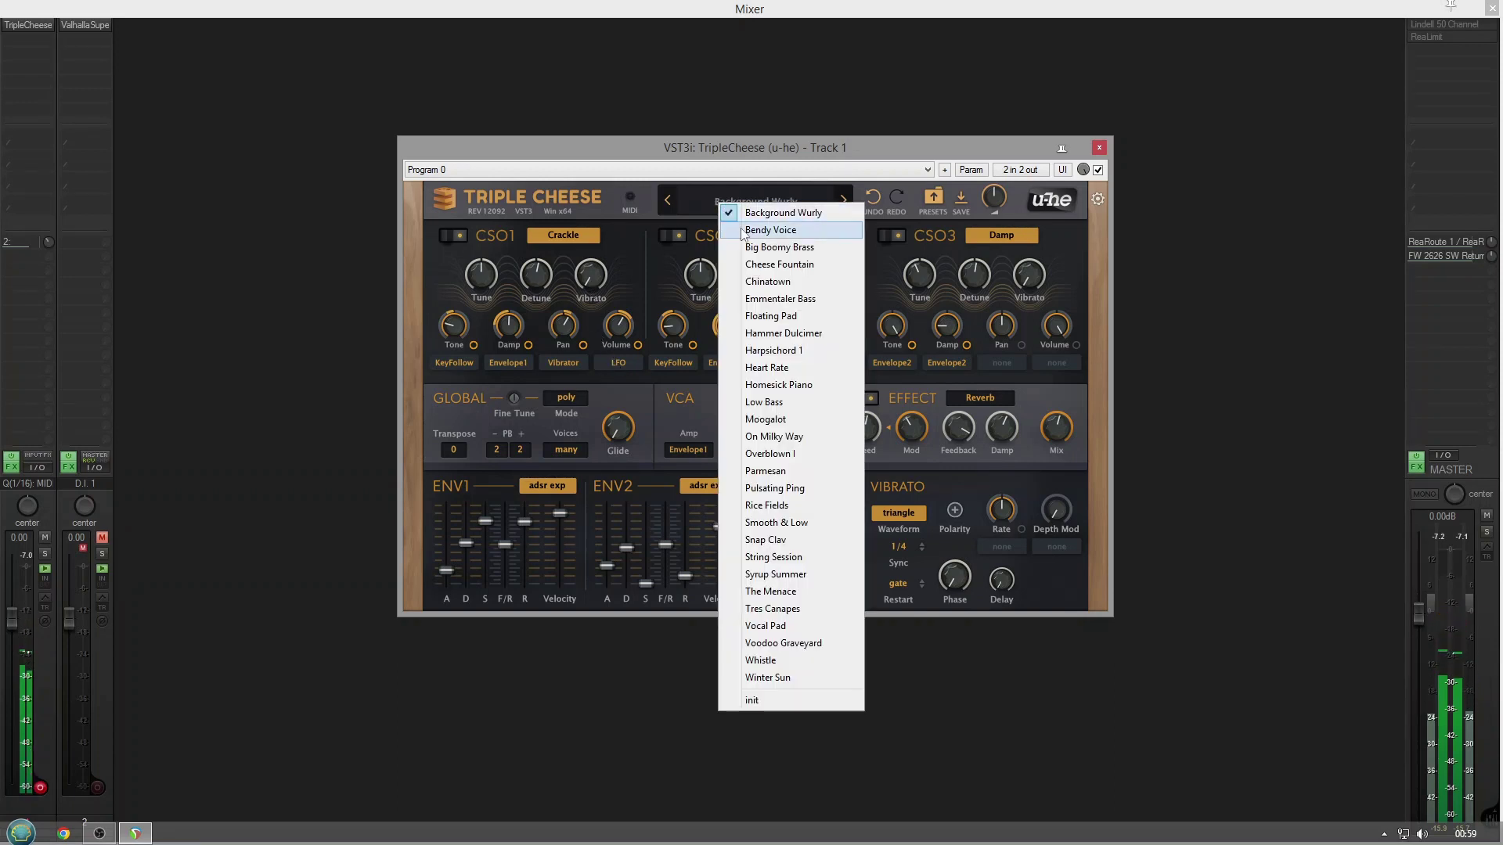
pyautogui.click(741, 228)
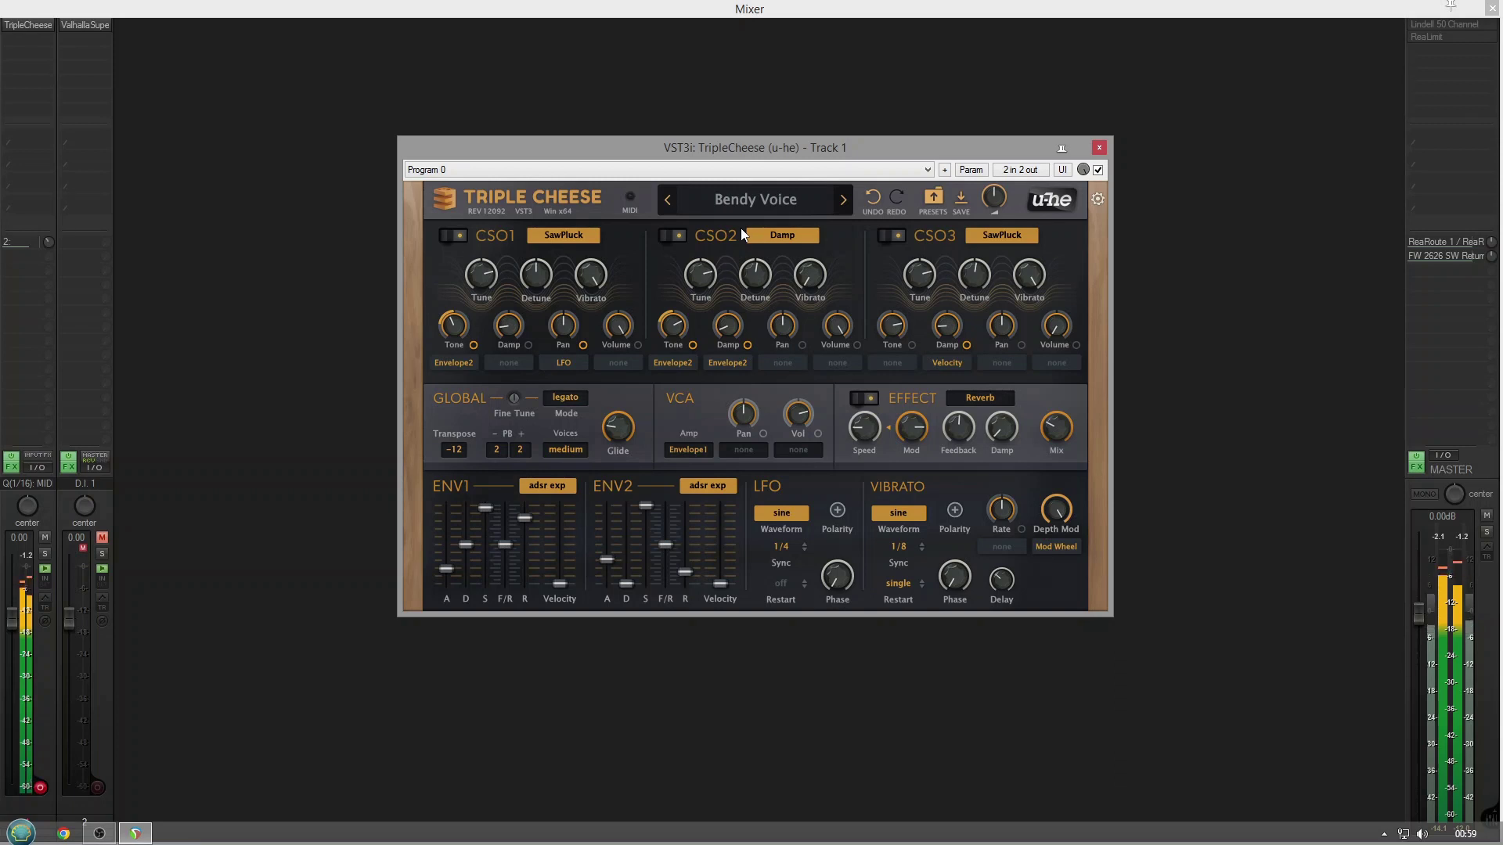
pyautogui.moveTo(944, 452)
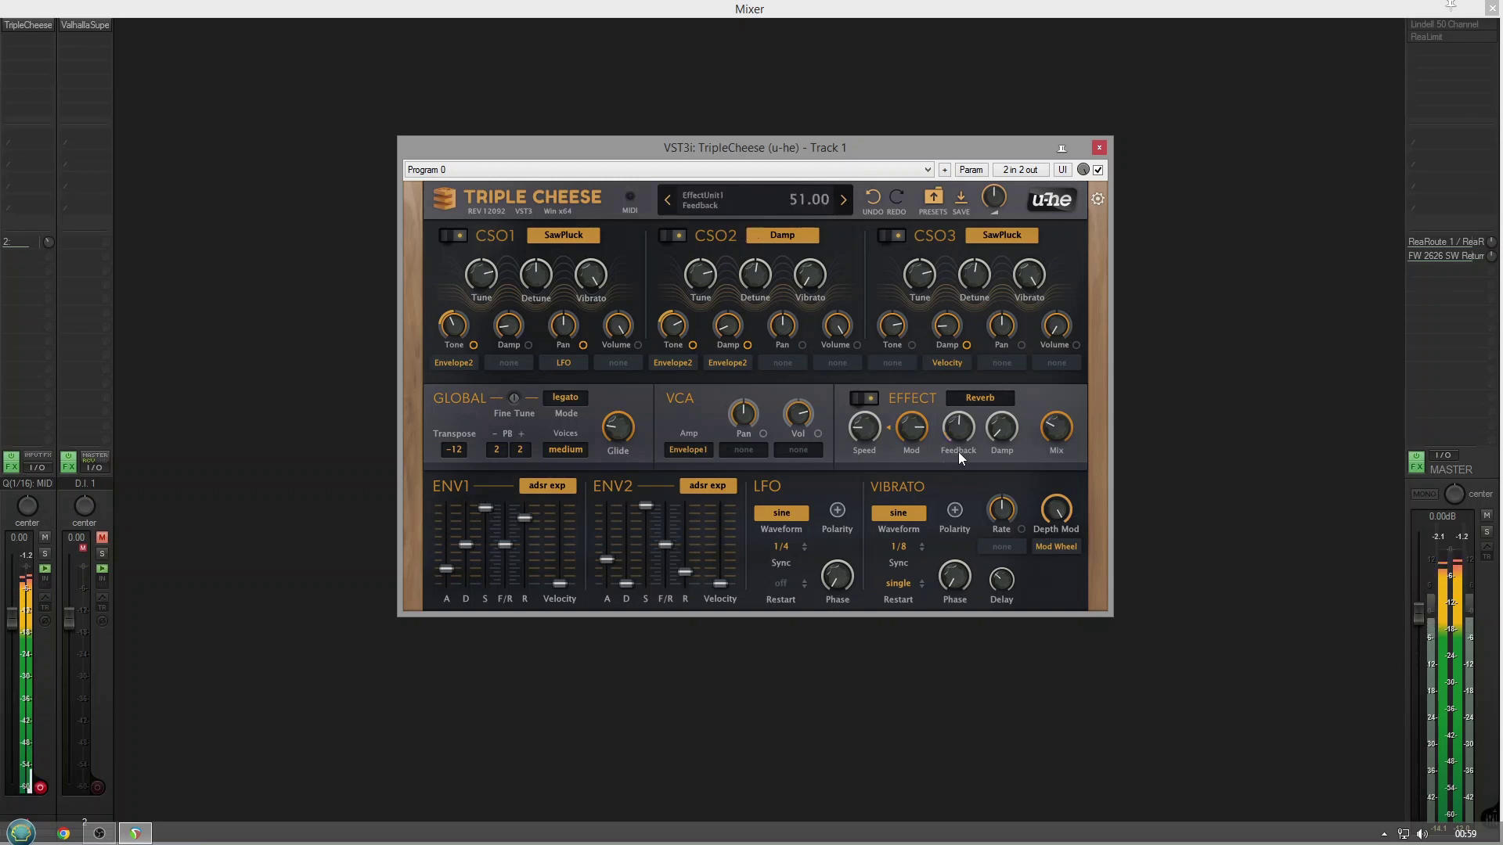
# Change the effect to Delay2, raise its feedback and mix, and toggle the effect off and on for comparison
pyautogui.click(977, 397)
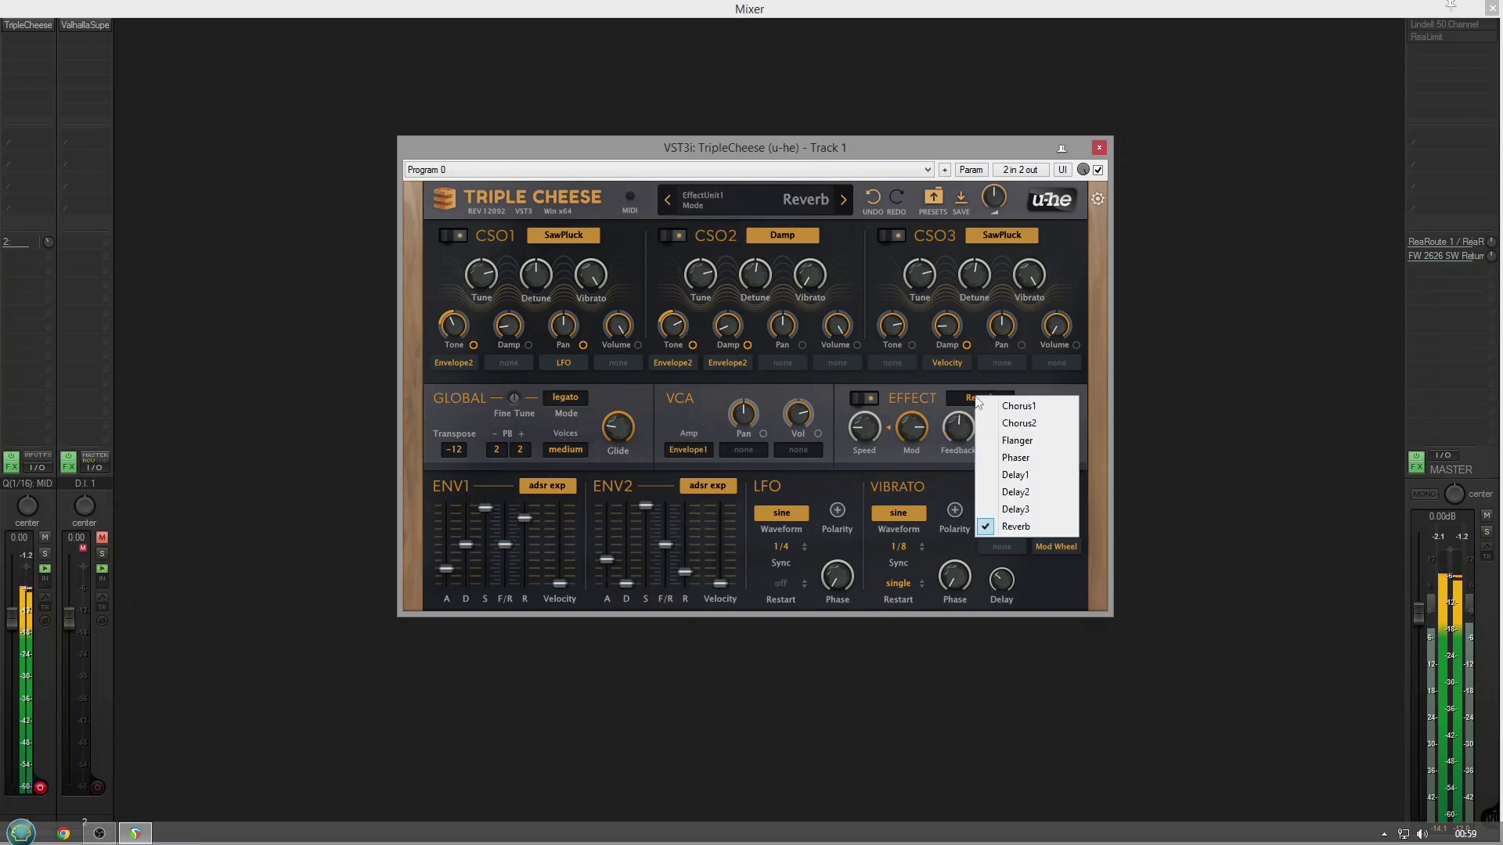
pyautogui.click(1018, 494)
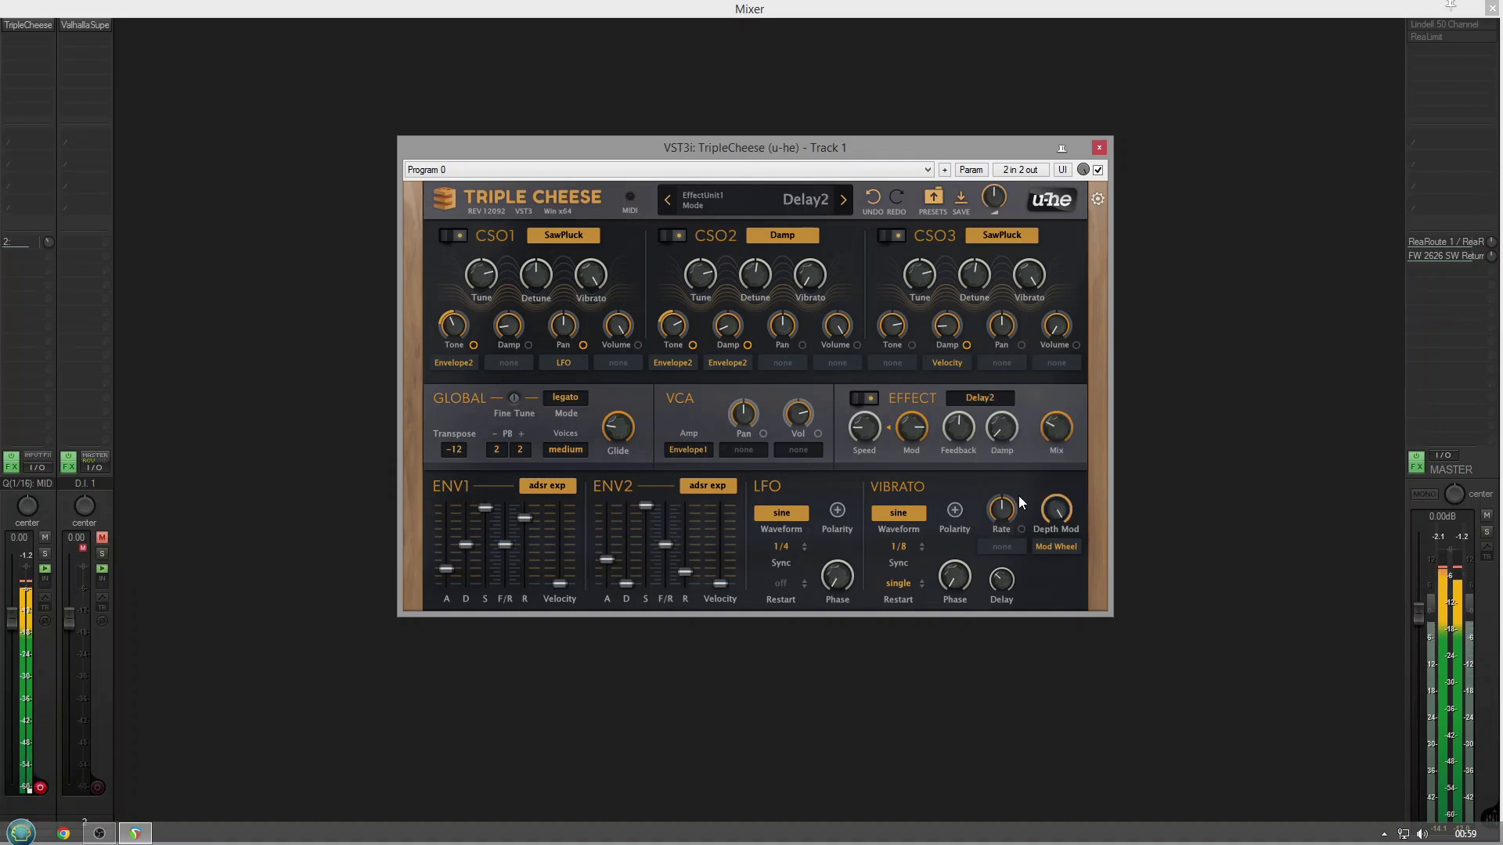
pyautogui.moveTo(954, 432); pyautogui.dragTo(936, 382)
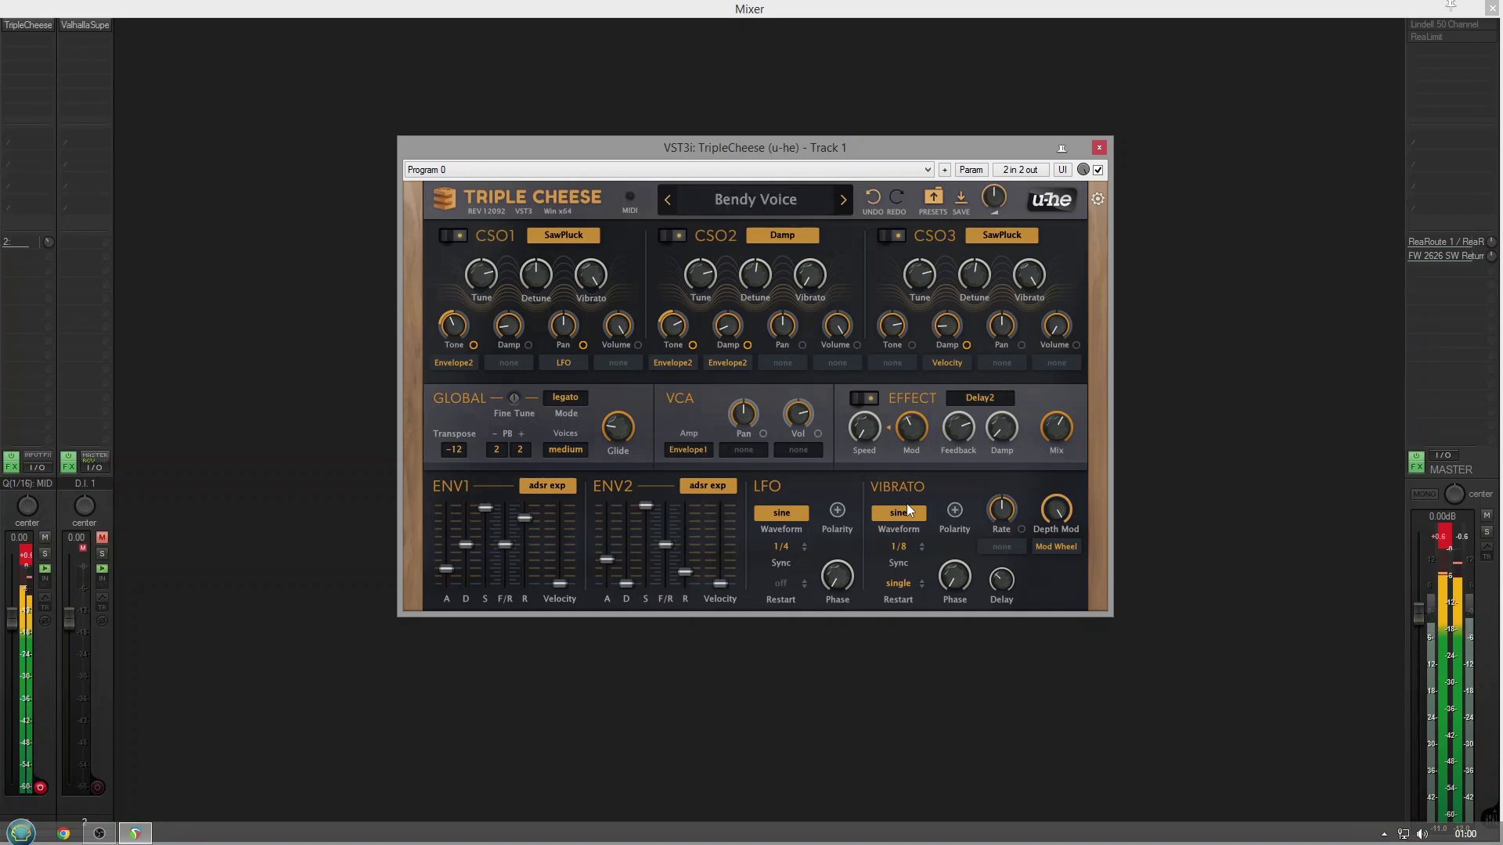
pyautogui.click(870, 404)
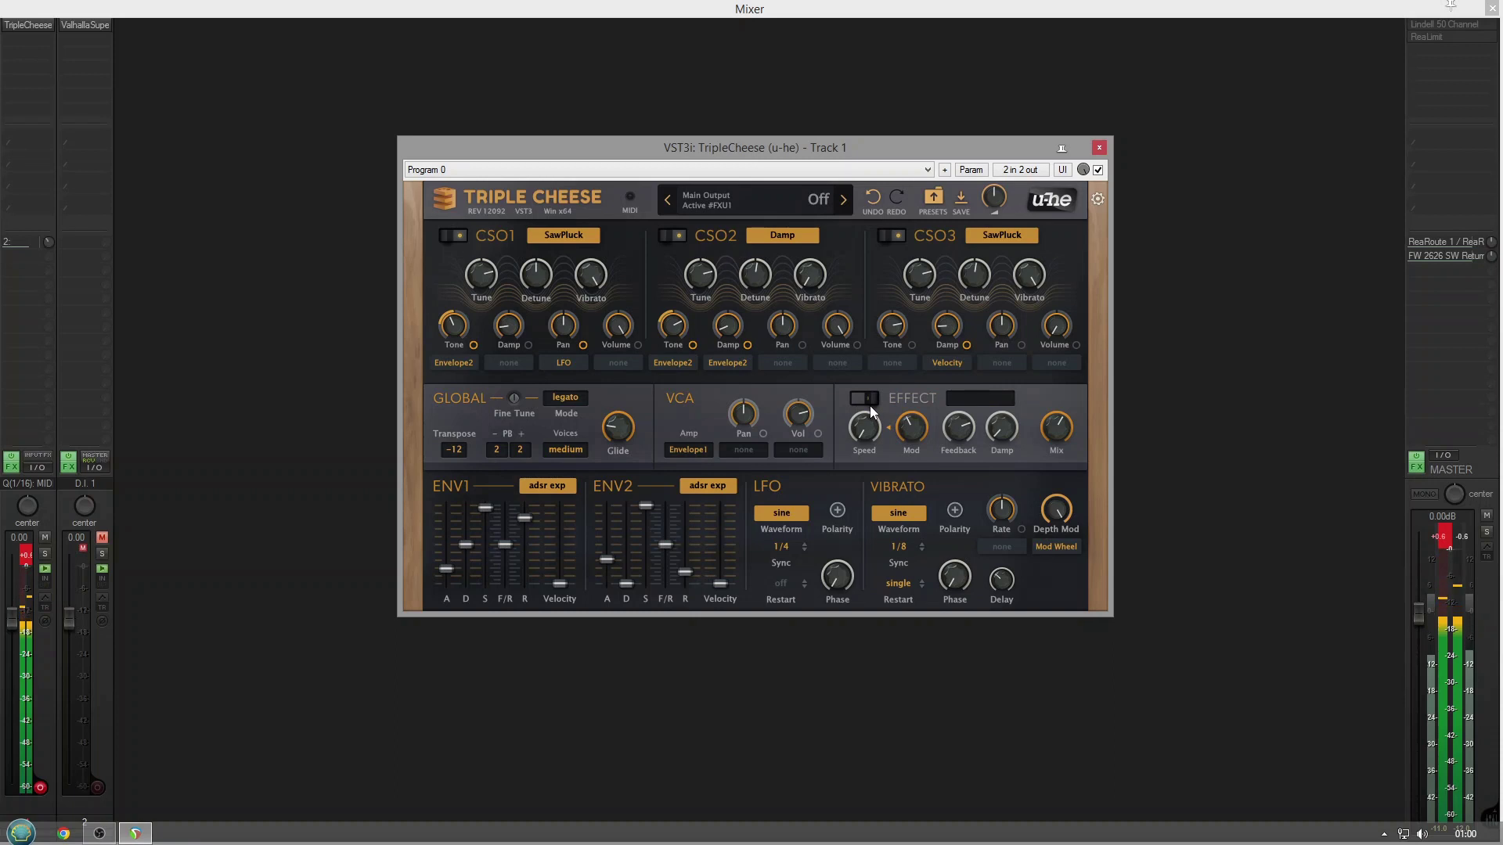
pyautogui.click(871, 404)
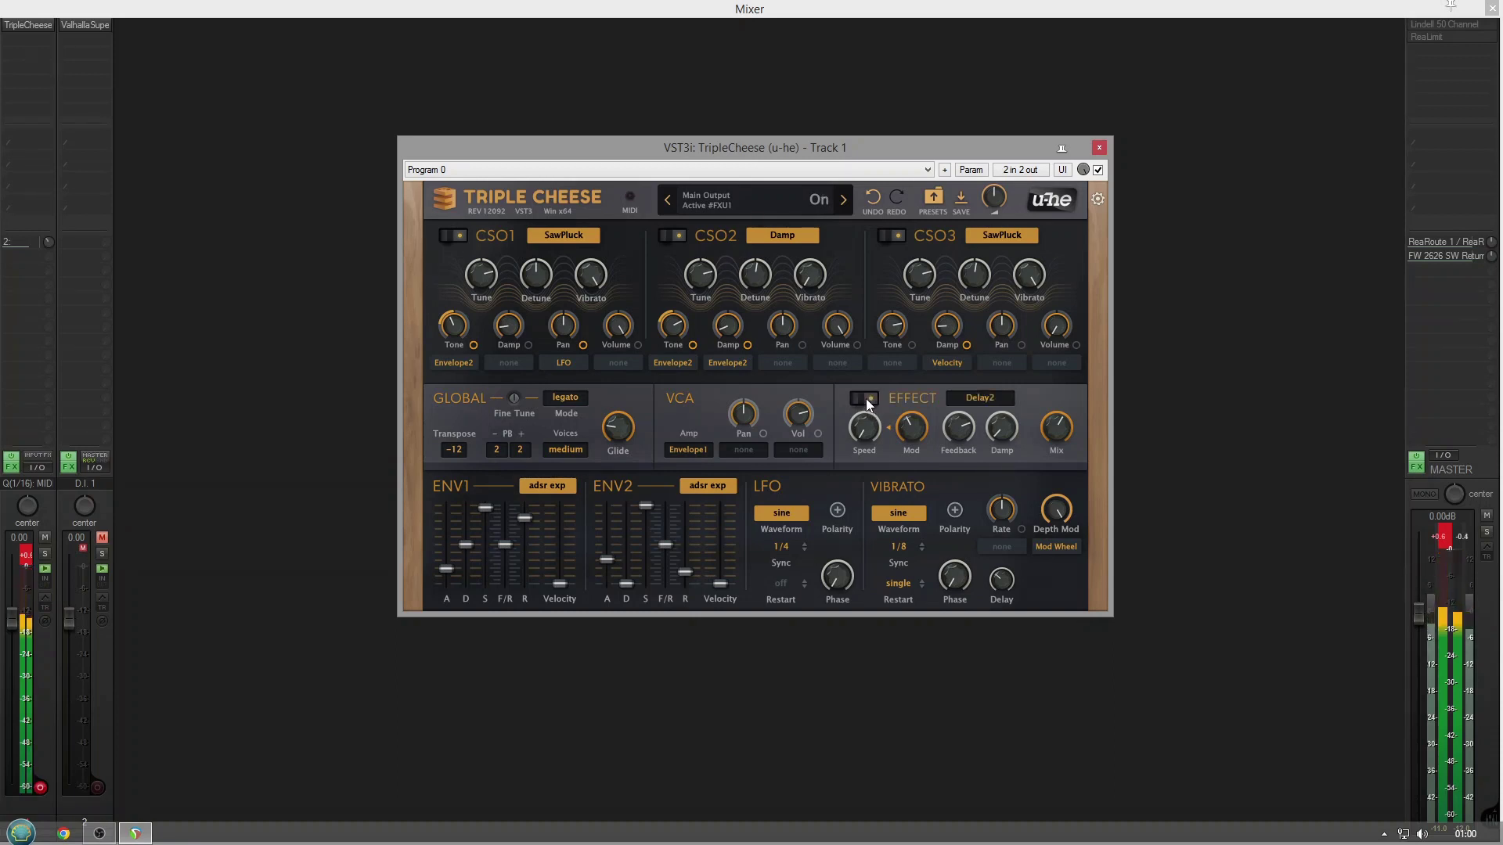
# Switch the effect mode to Delay1 and raise the effect's damp amount
pyautogui.click(970, 398)
pyautogui.click(993, 480)
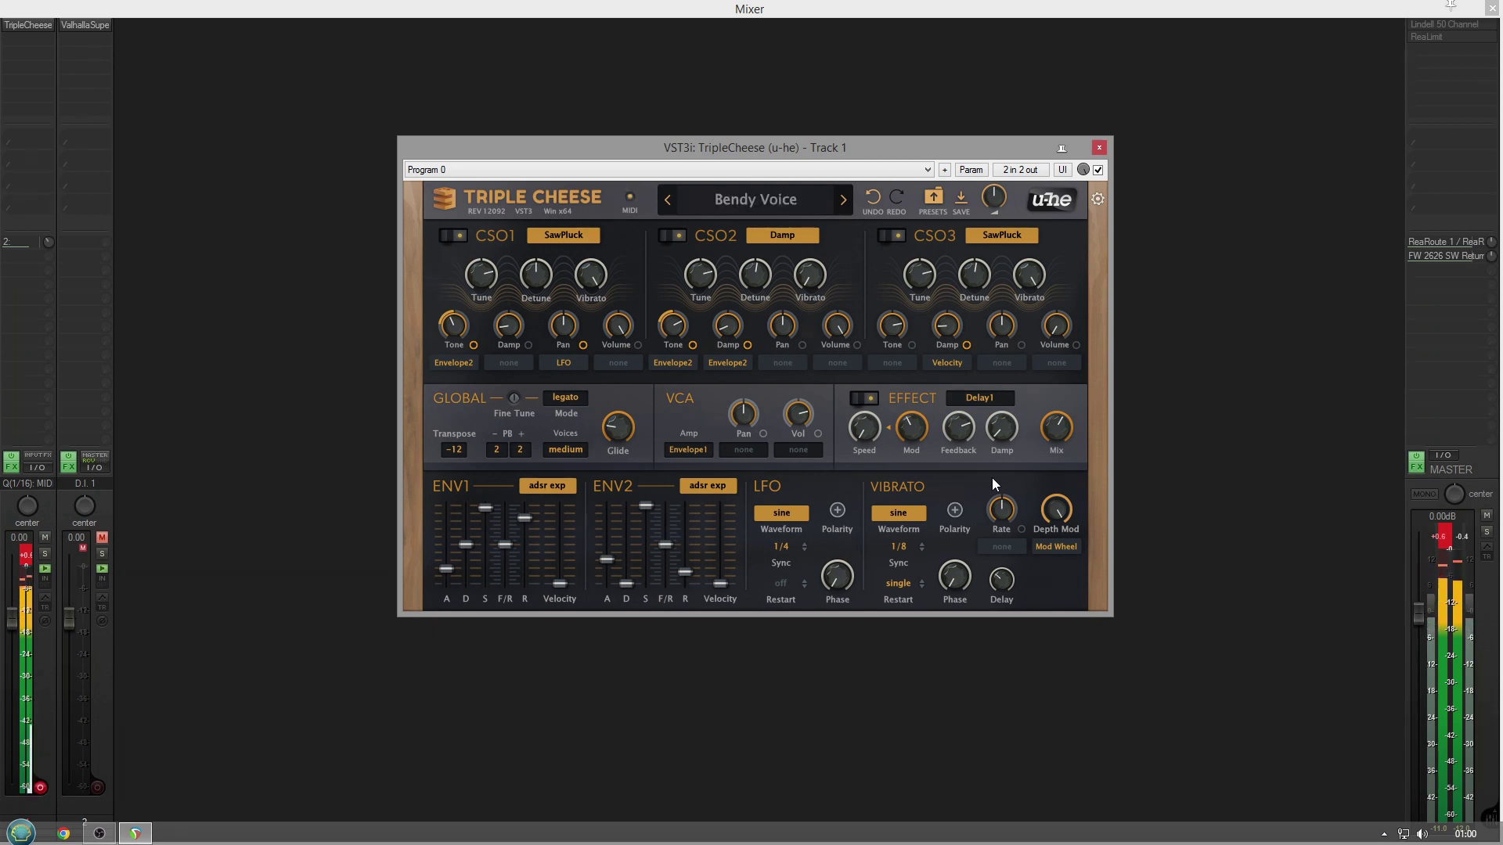
pyautogui.moveTo(1005, 434)
pyautogui.moveTo(1005, 433); pyautogui.dragTo(988, 349)
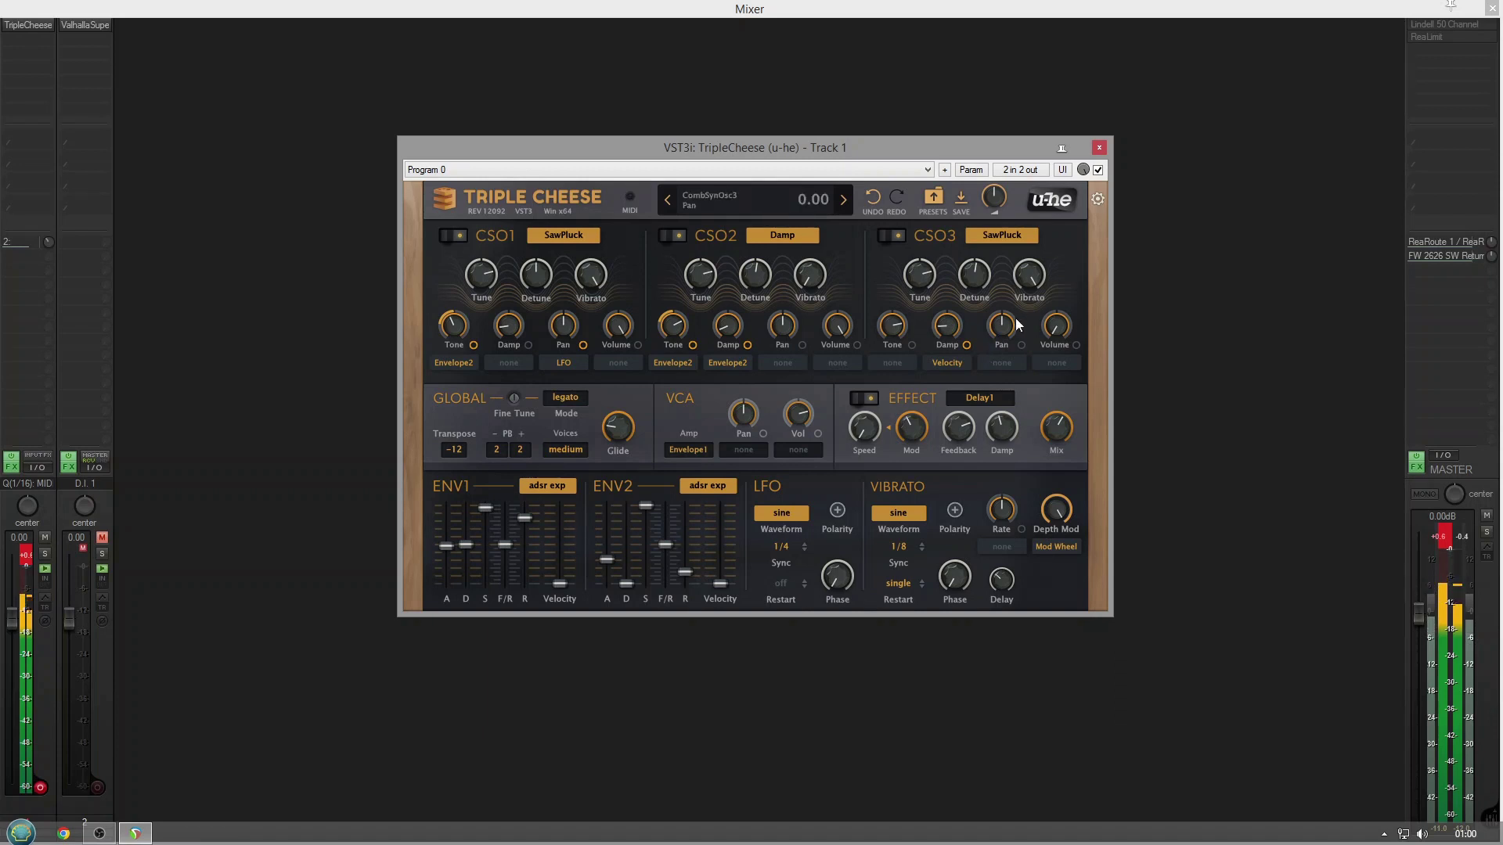
# Switch the effect mode to Chorus2
pyautogui.click(1001, 399)
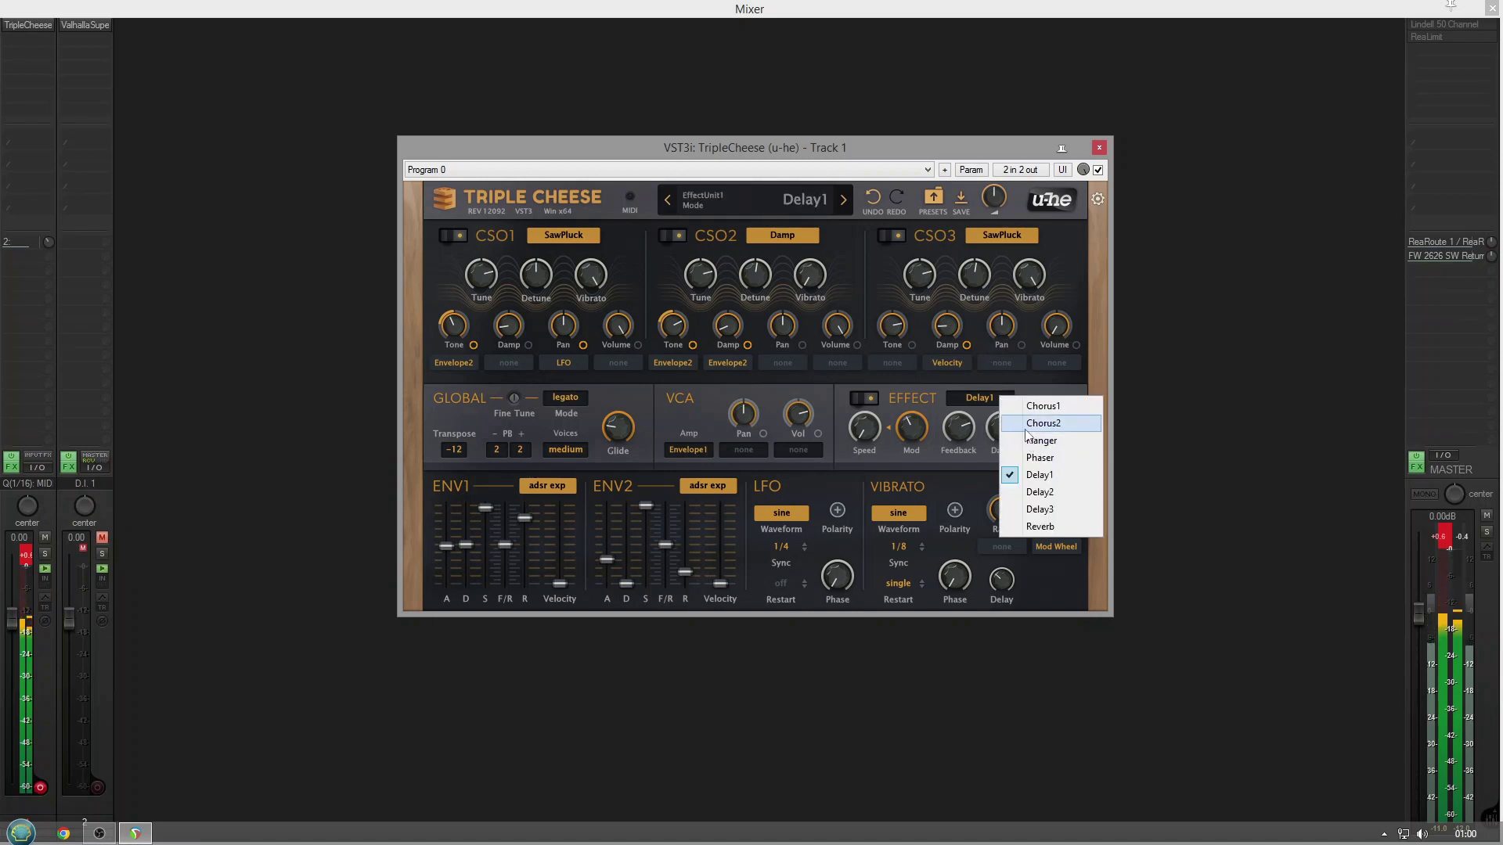
pyautogui.click(1025, 423)
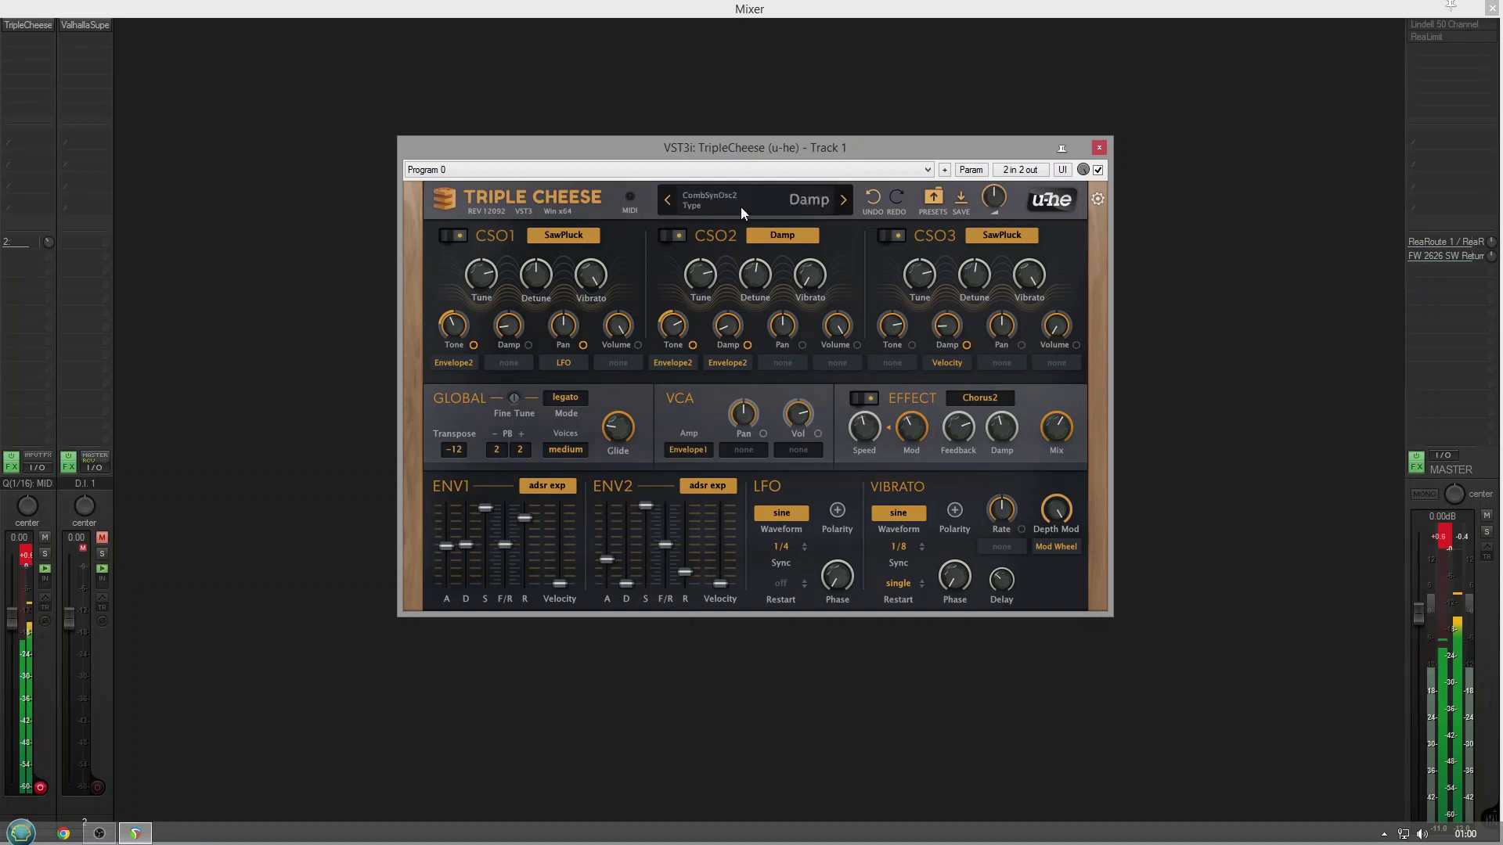
# Load the Cheese Fountain preset and raise the tone of the CSO2 oscillator
pyautogui.click(750, 202)
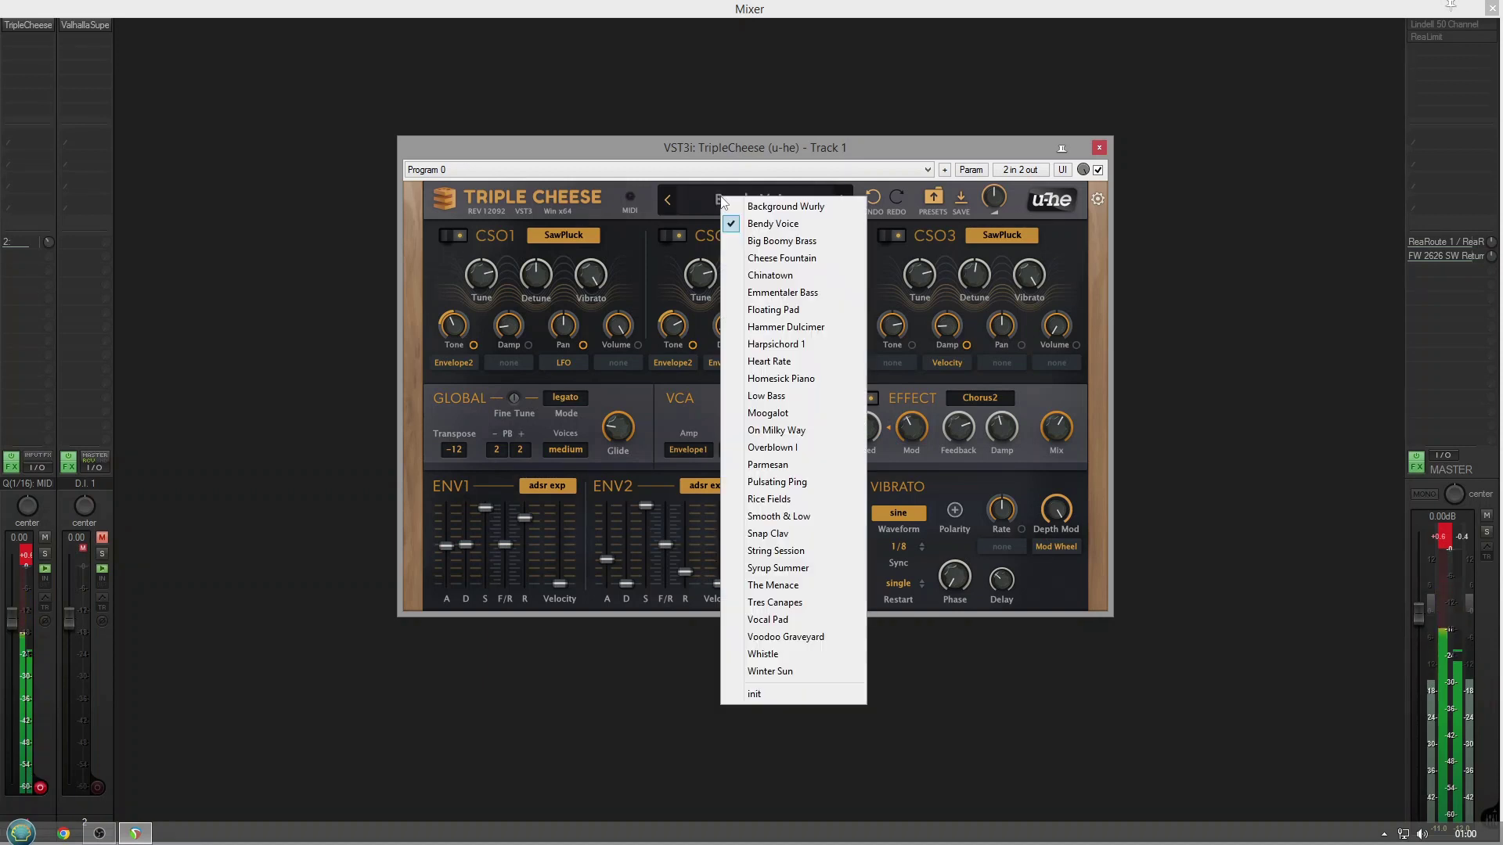
pyautogui.click(766, 259)
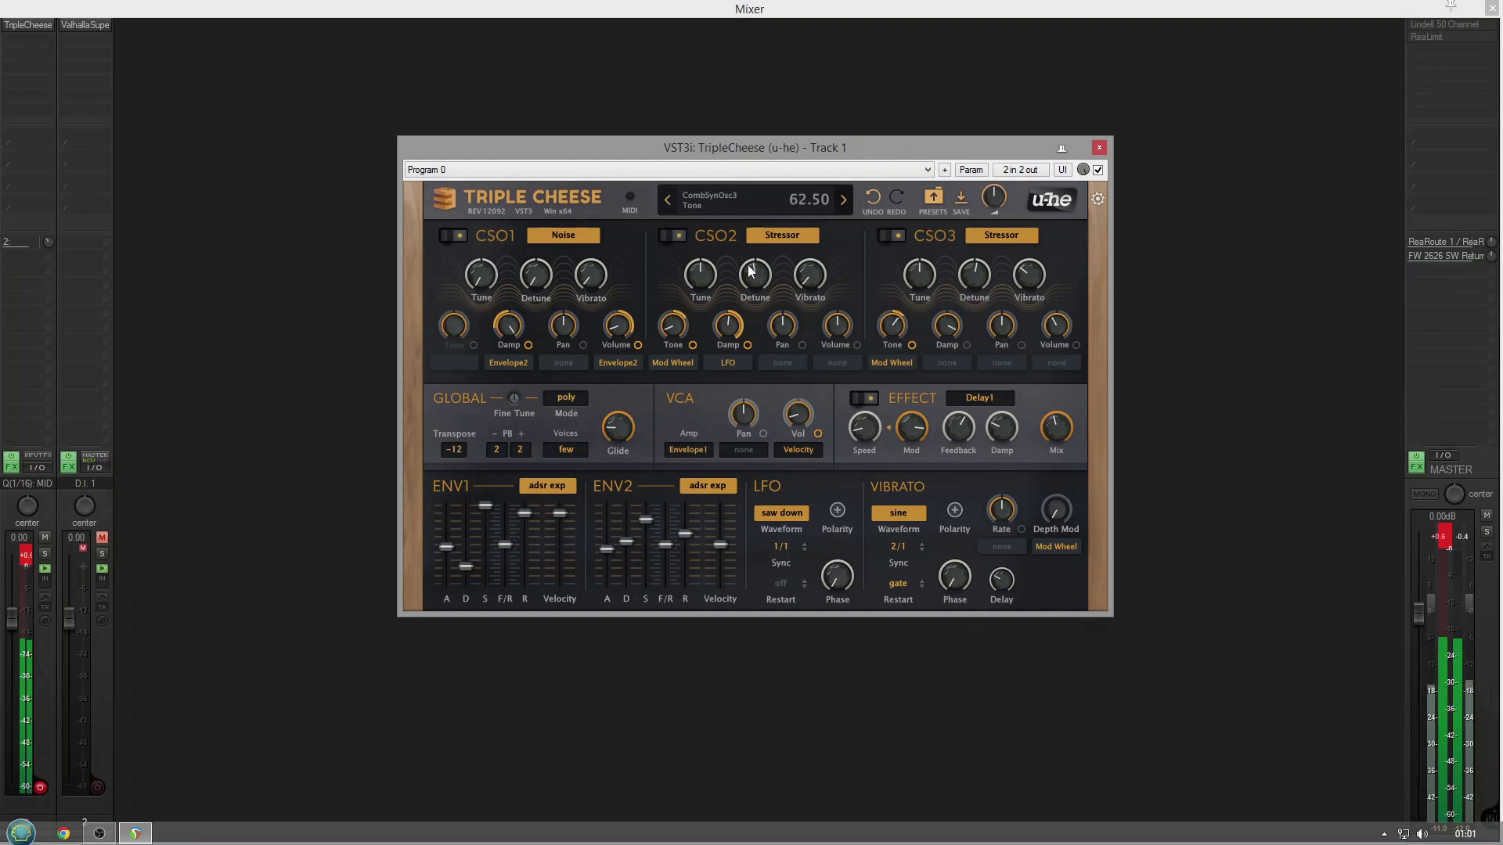
pyautogui.moveTo(672, 327); pyautogui.dragTo(673, 278)
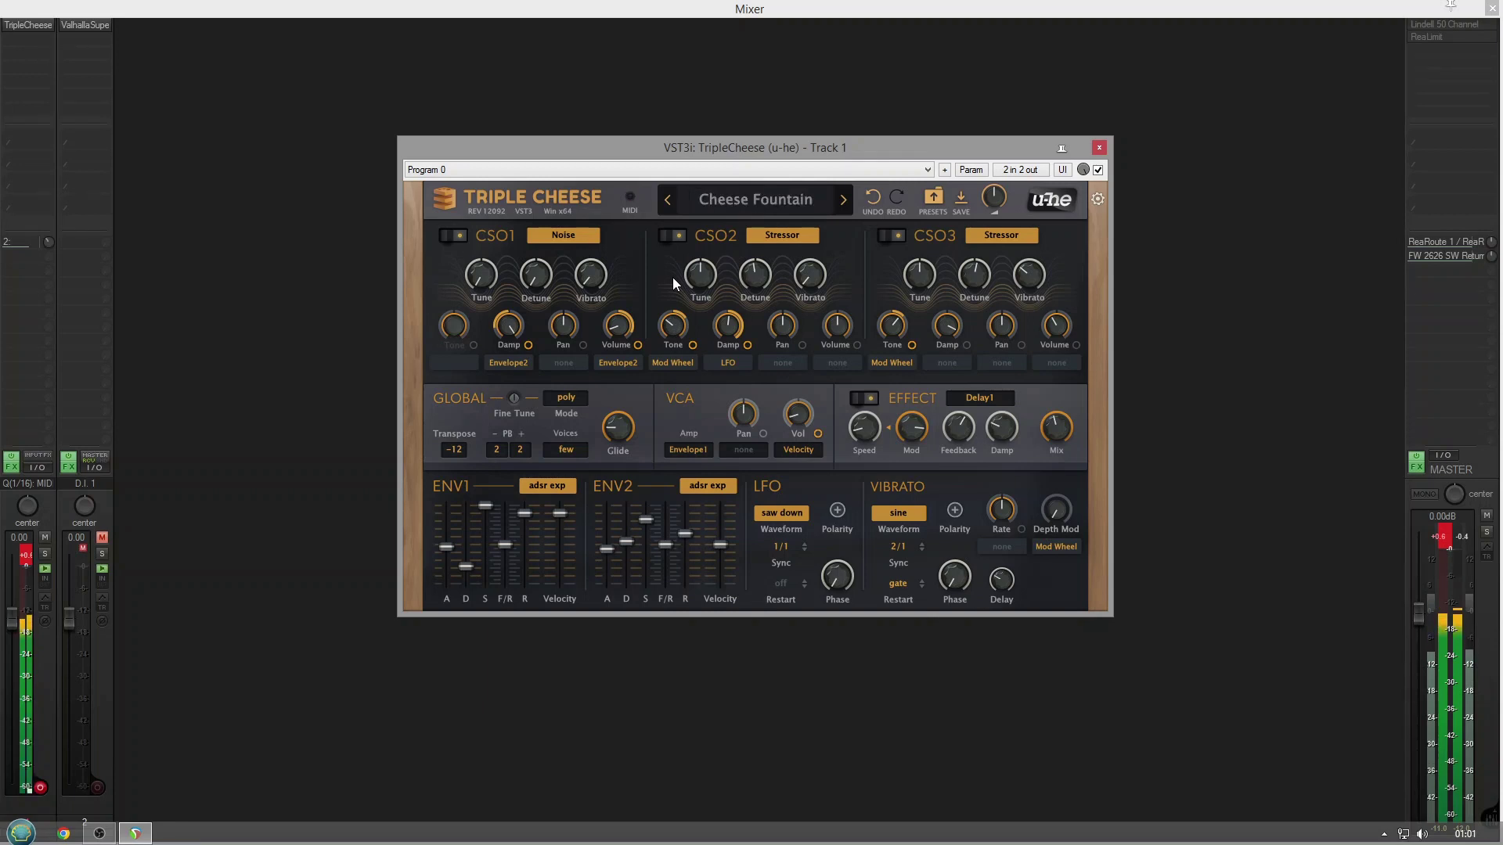
# Audition the Chinatown preset, followed by the Emmentaler Bass preset
pyautogui.click(724, 209)
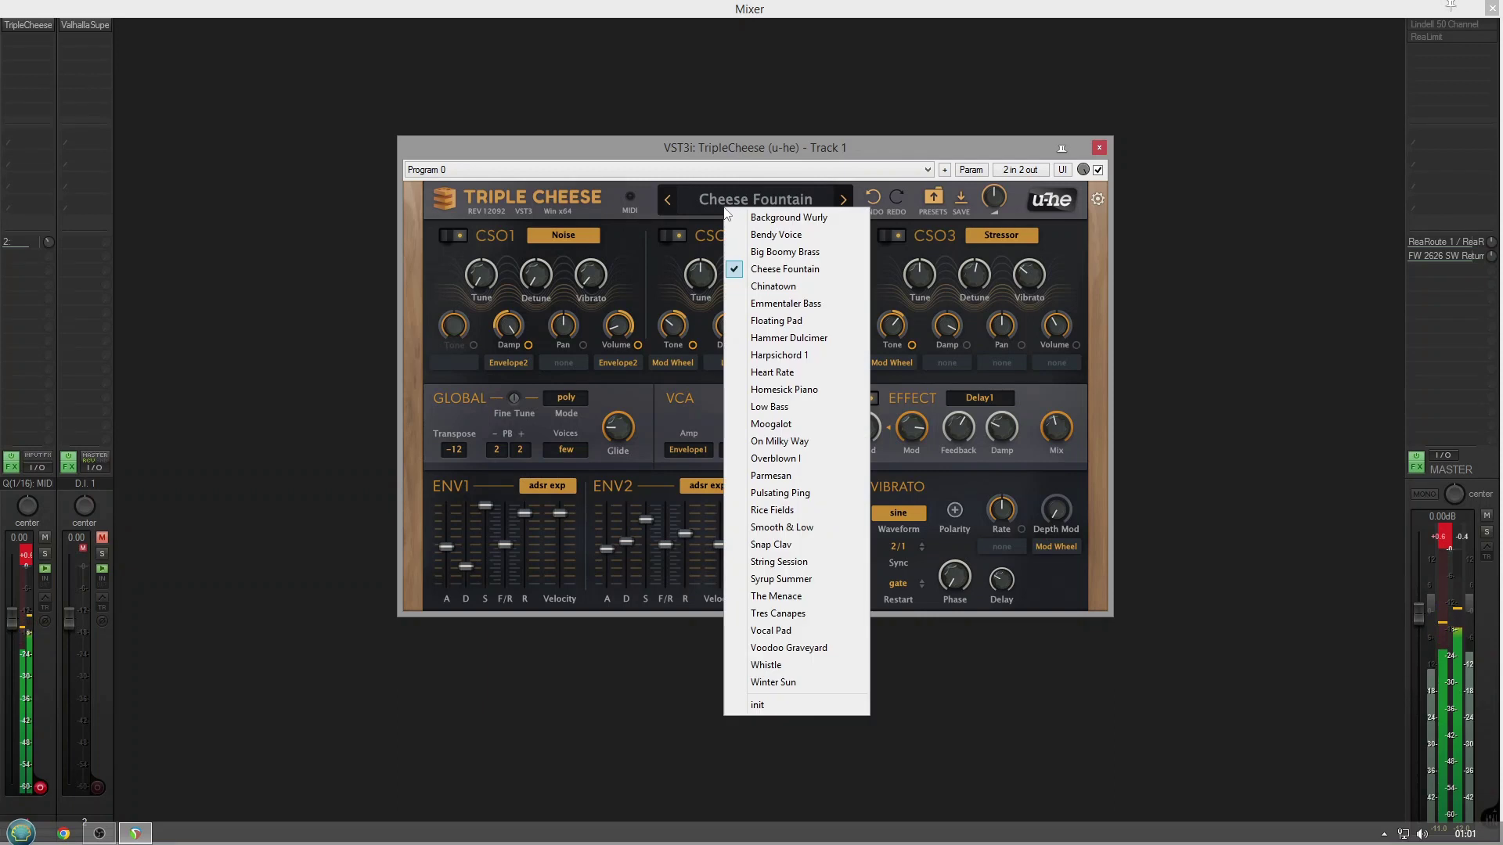
pyautogui.click(758, 287)
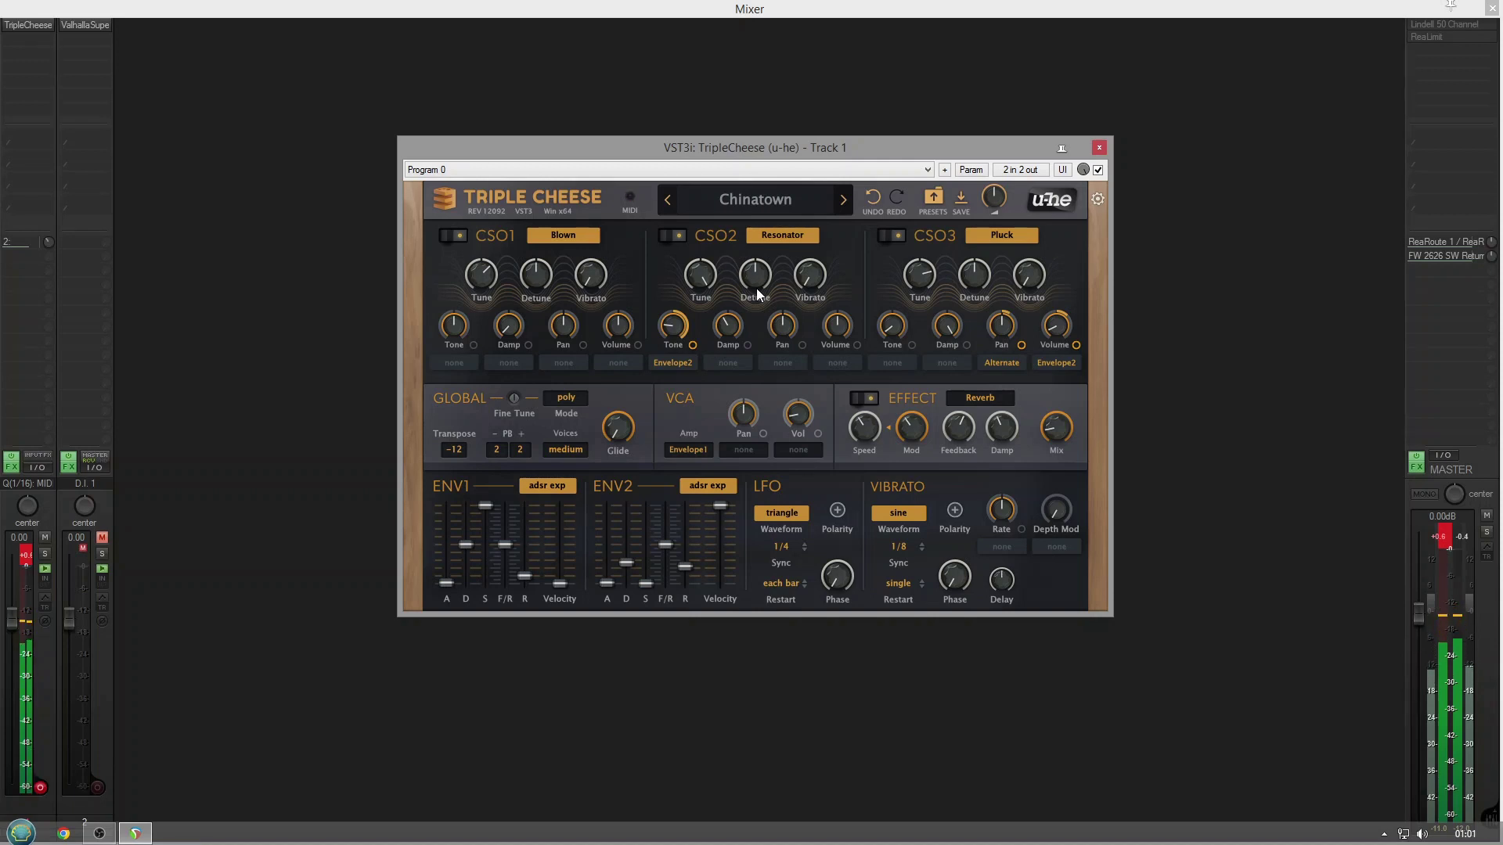
pyautogui.click(749, 199)
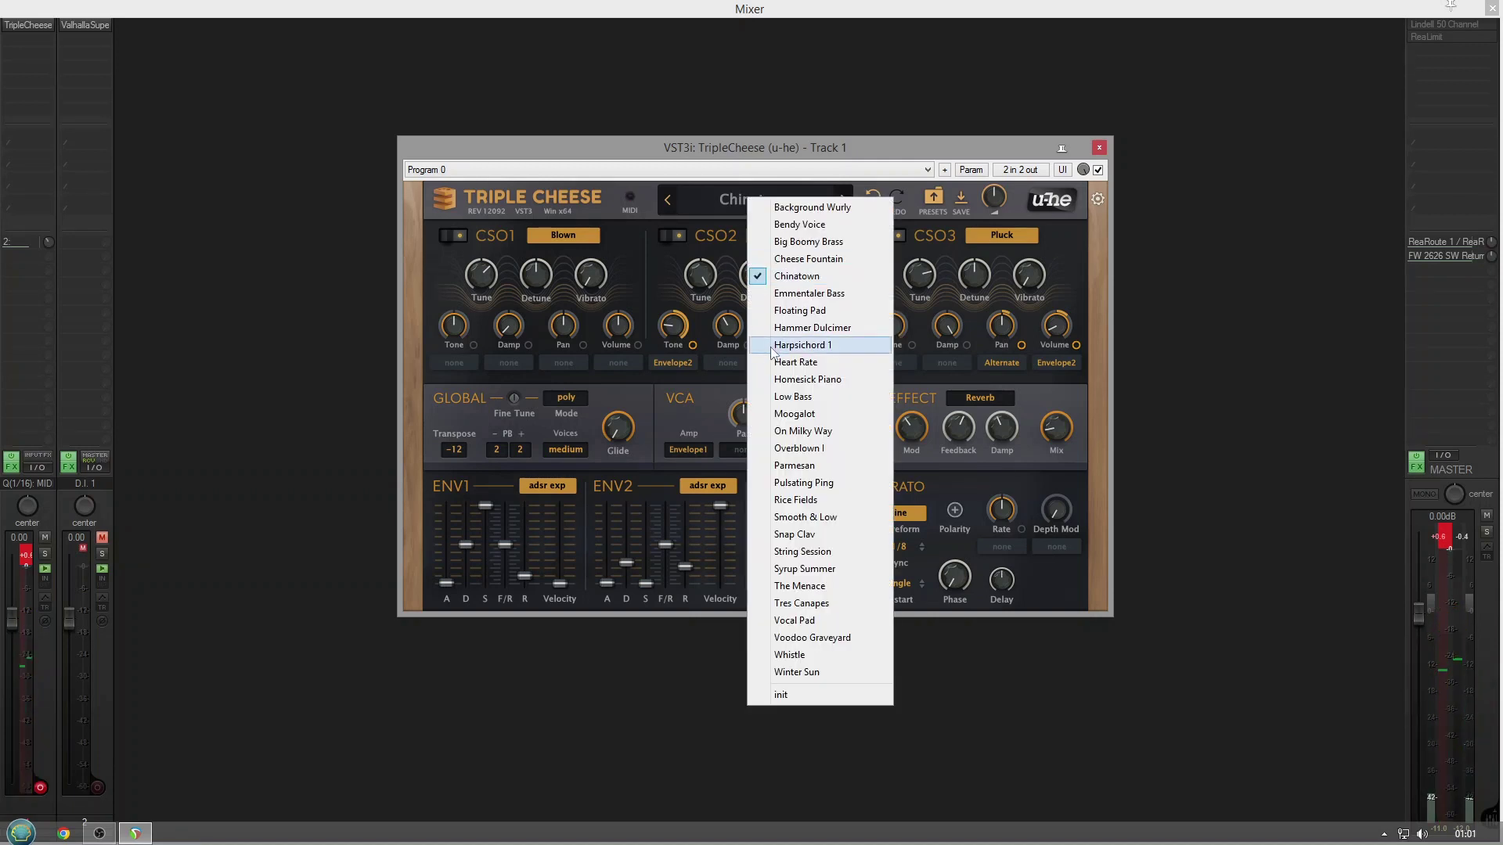
pyautogui.click(773, 294)
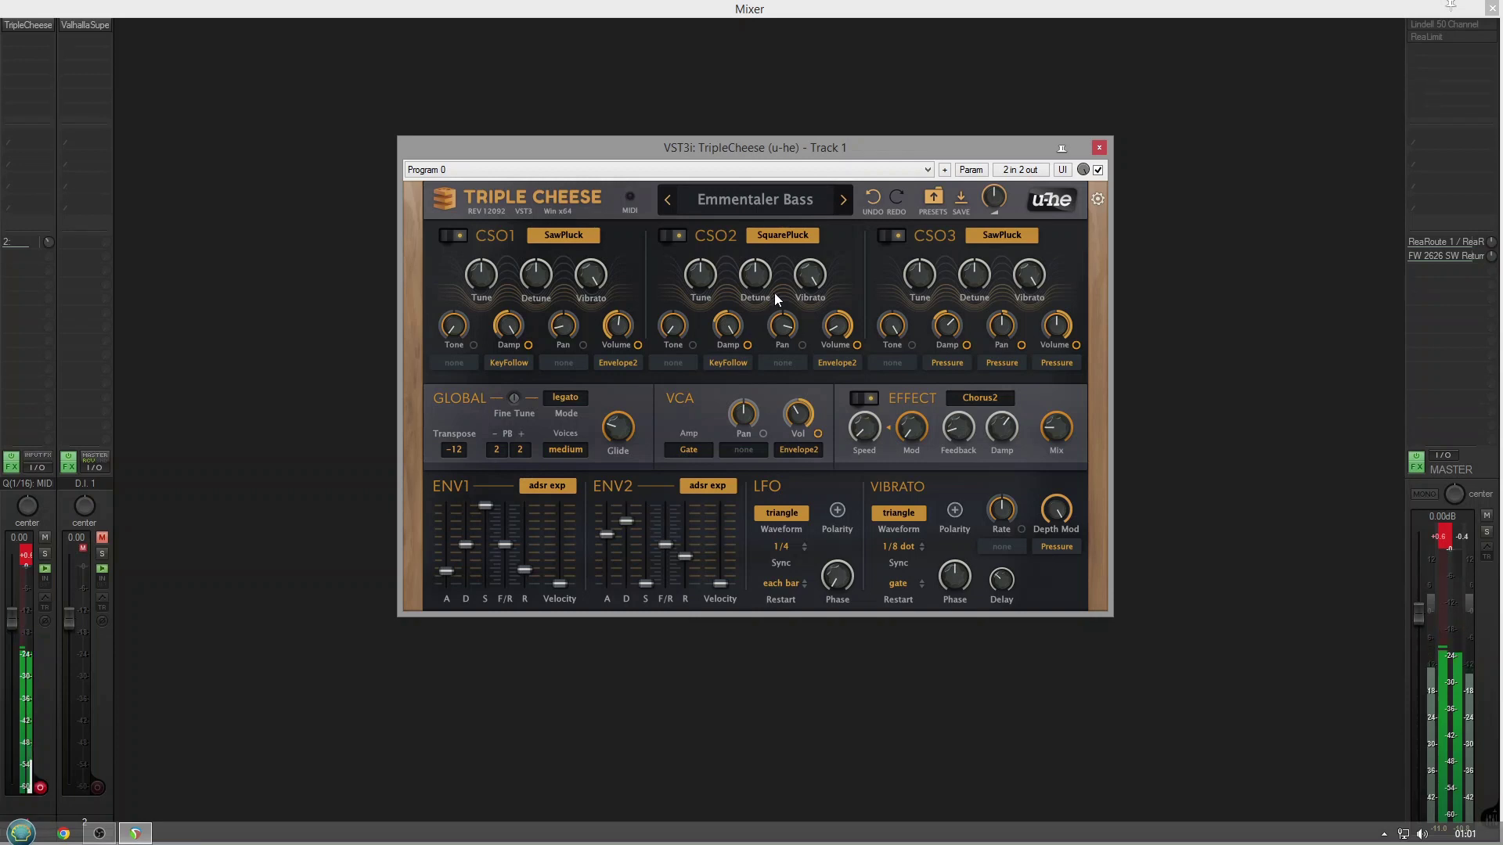
# Load the Floating Pad preset
pyautogui.moveTo(767, 340)
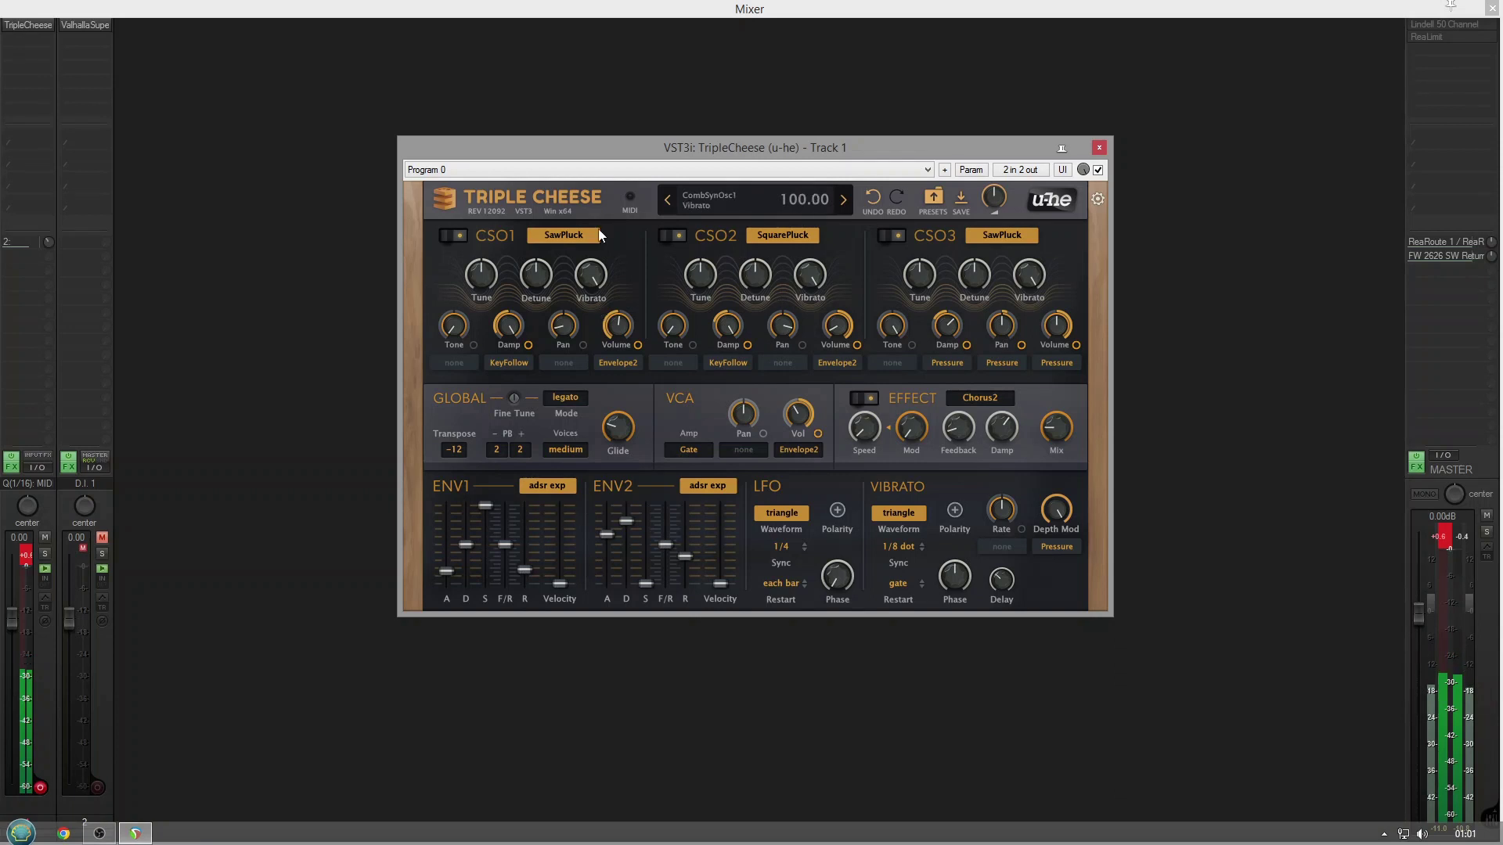
pyautogui.click(694, 196)
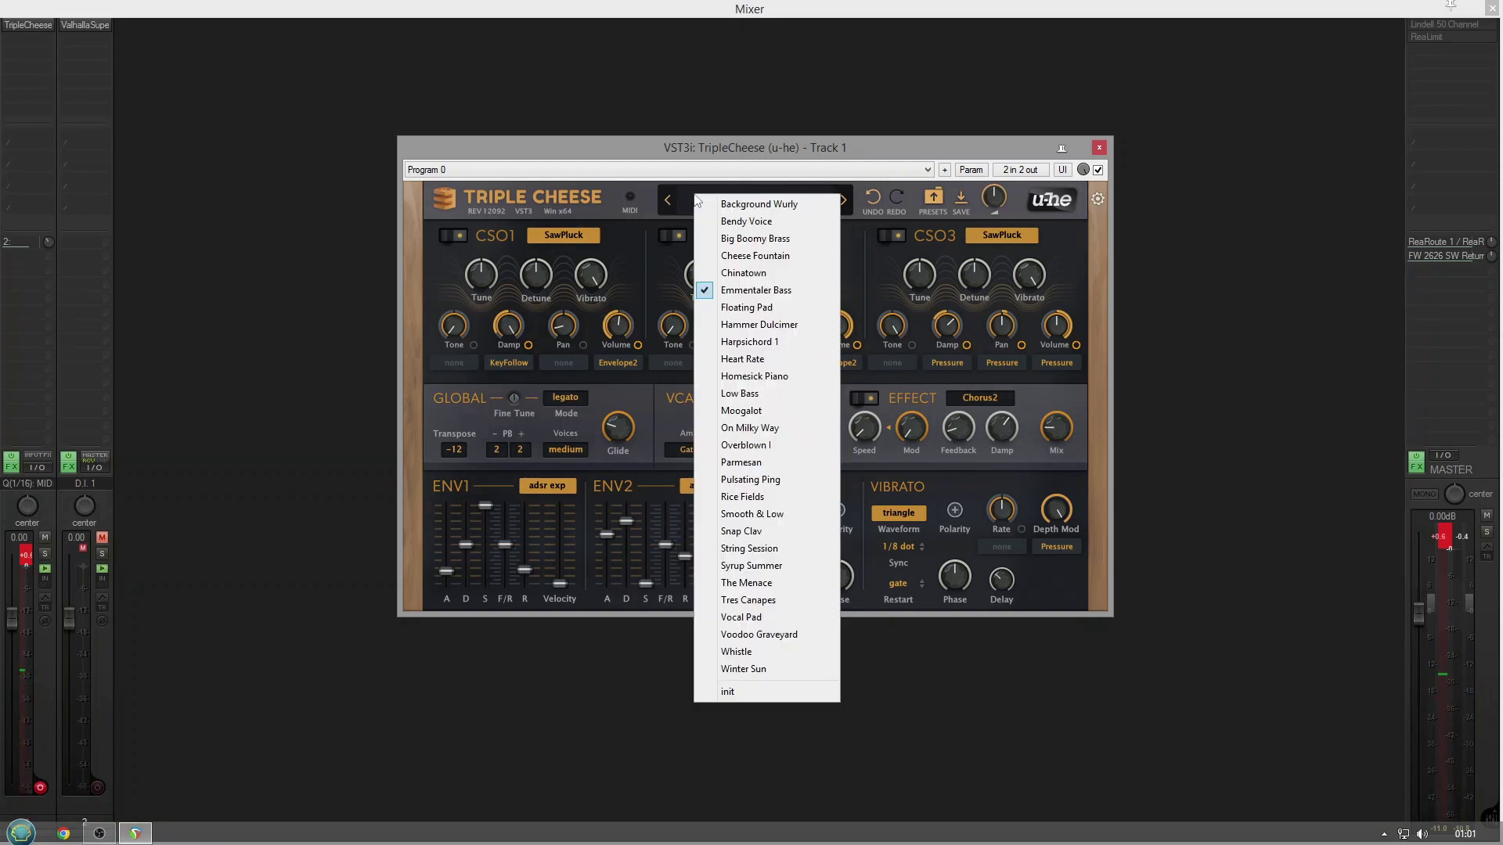
pyautogui.click(734, 301)
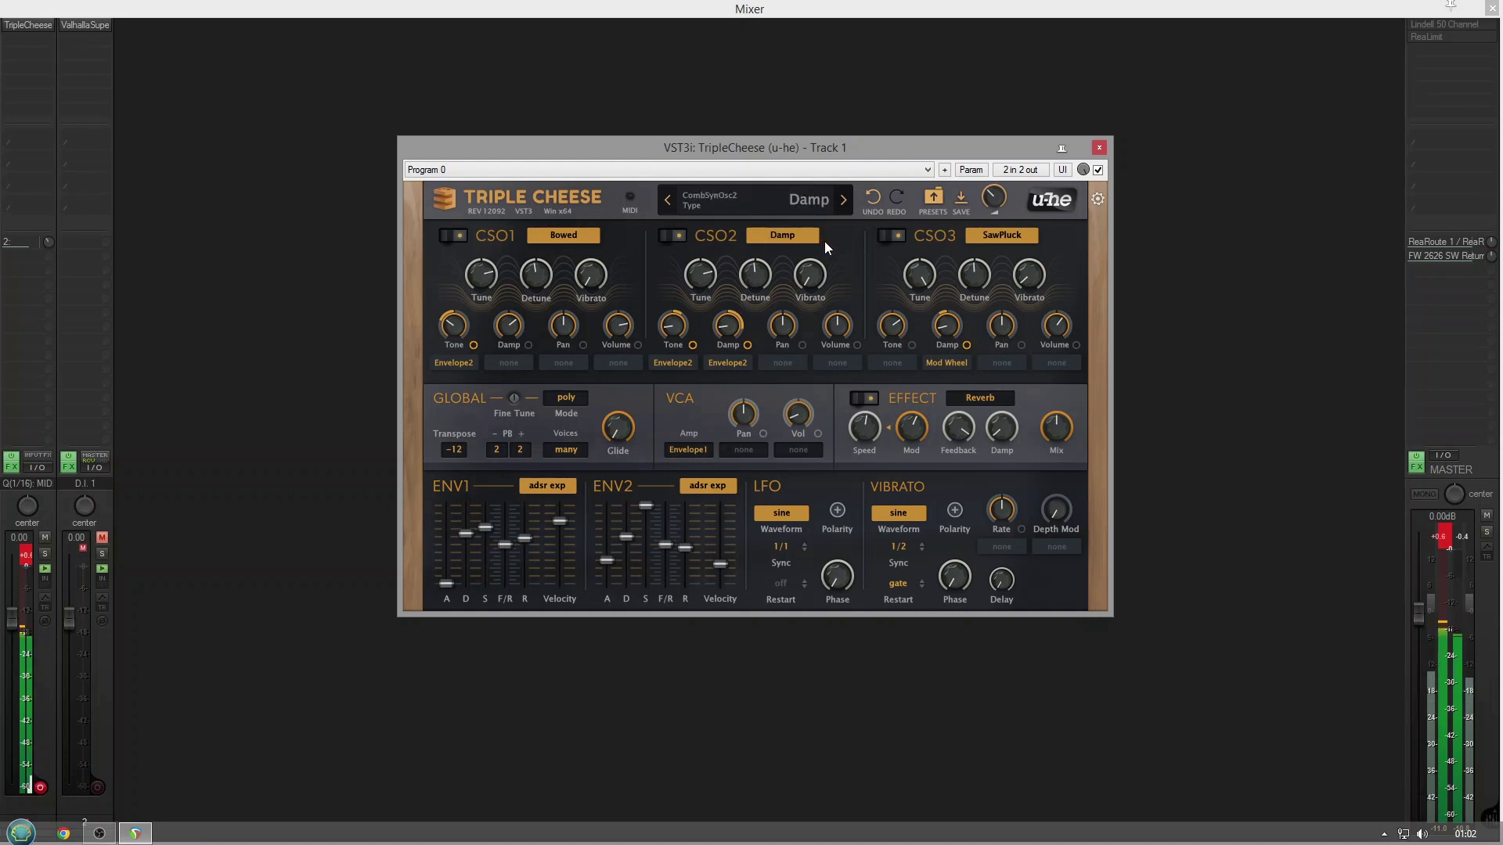
# Raise the vibrato of the CSO1 oscillator to 53.00
pyautogui.scroll(1, 559, 326)
pyautogui.scroll(3, 587, 274)
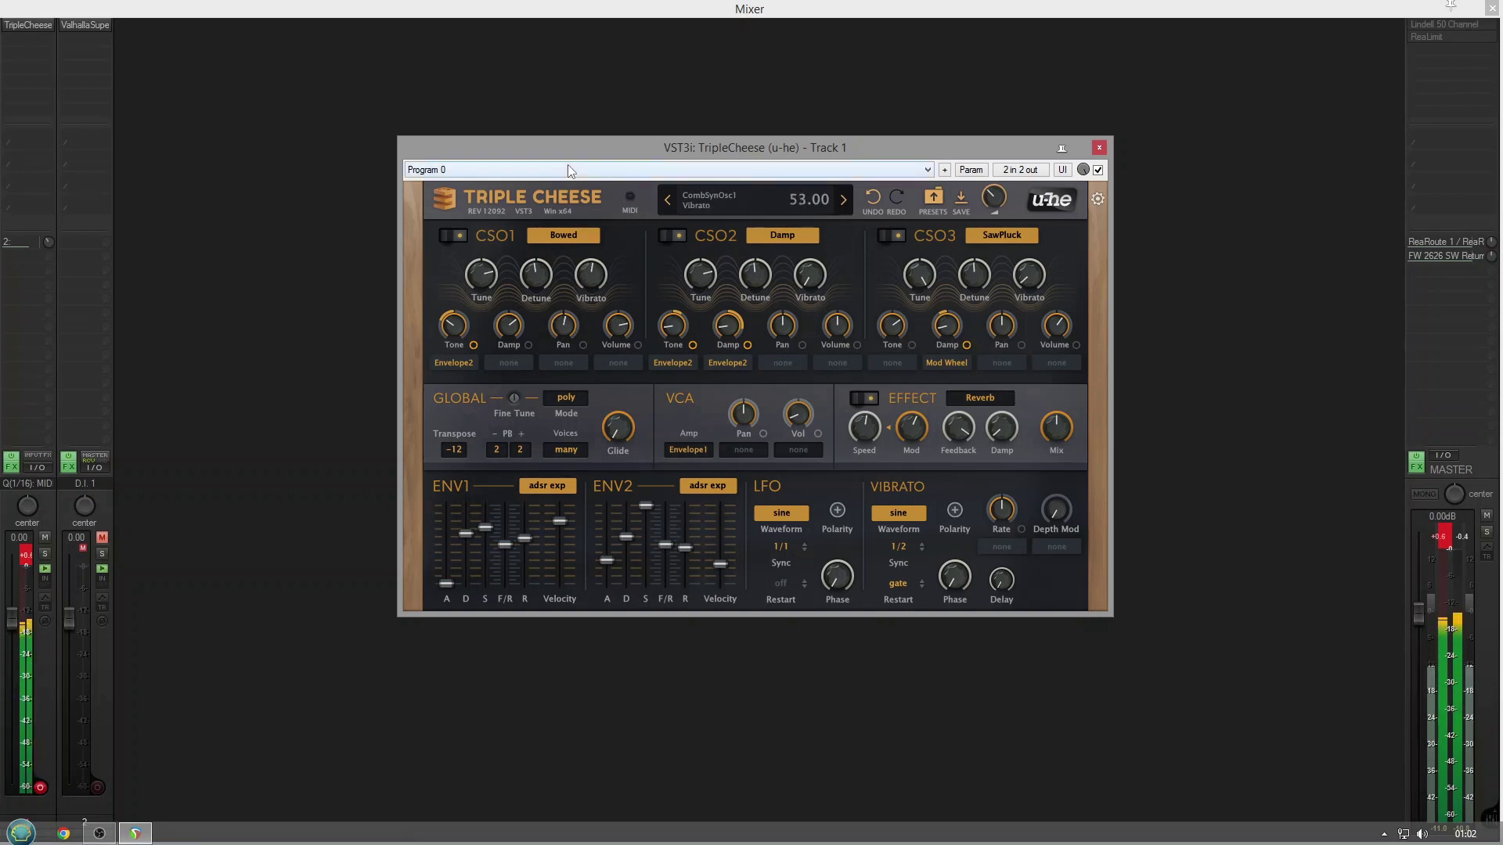
# Change the oscillator type of both CSO1 and CSO2 to SquarePluck
pyautogui.click(545, 237)
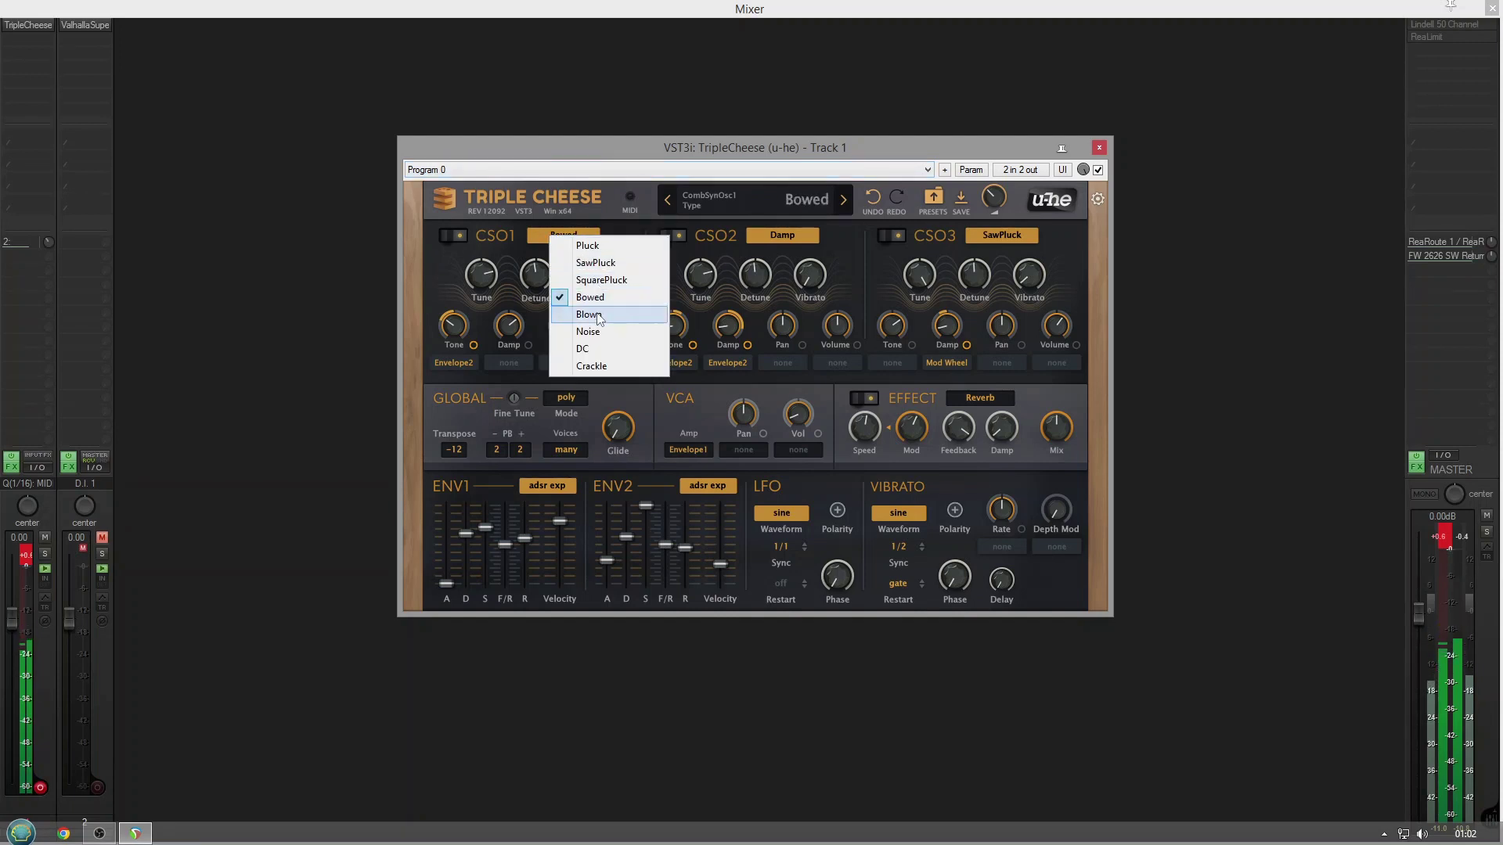
pyautogui.click(599, 280)
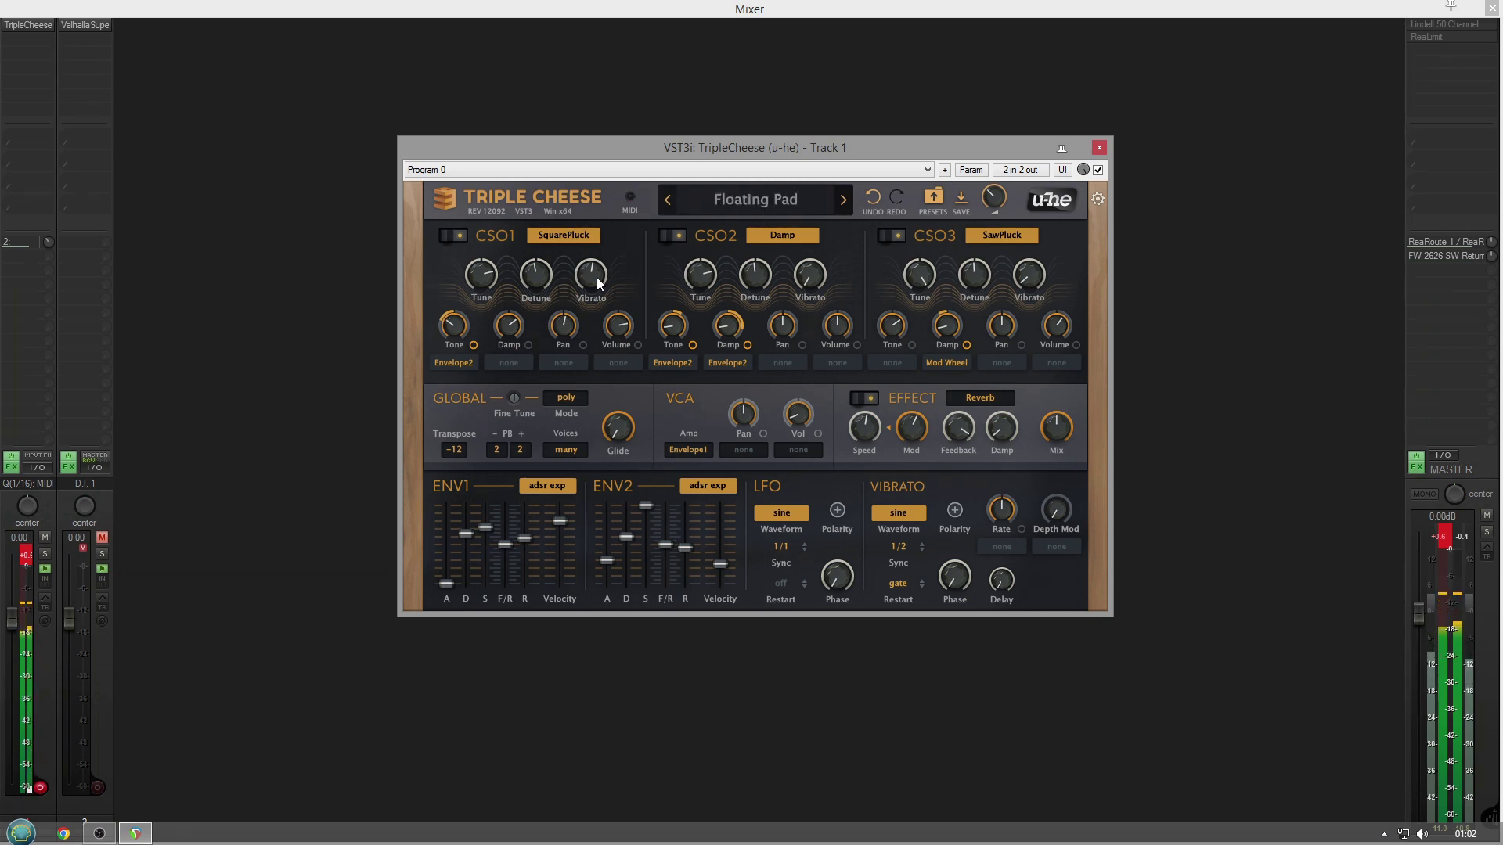
pyautogui.click(760, 235)
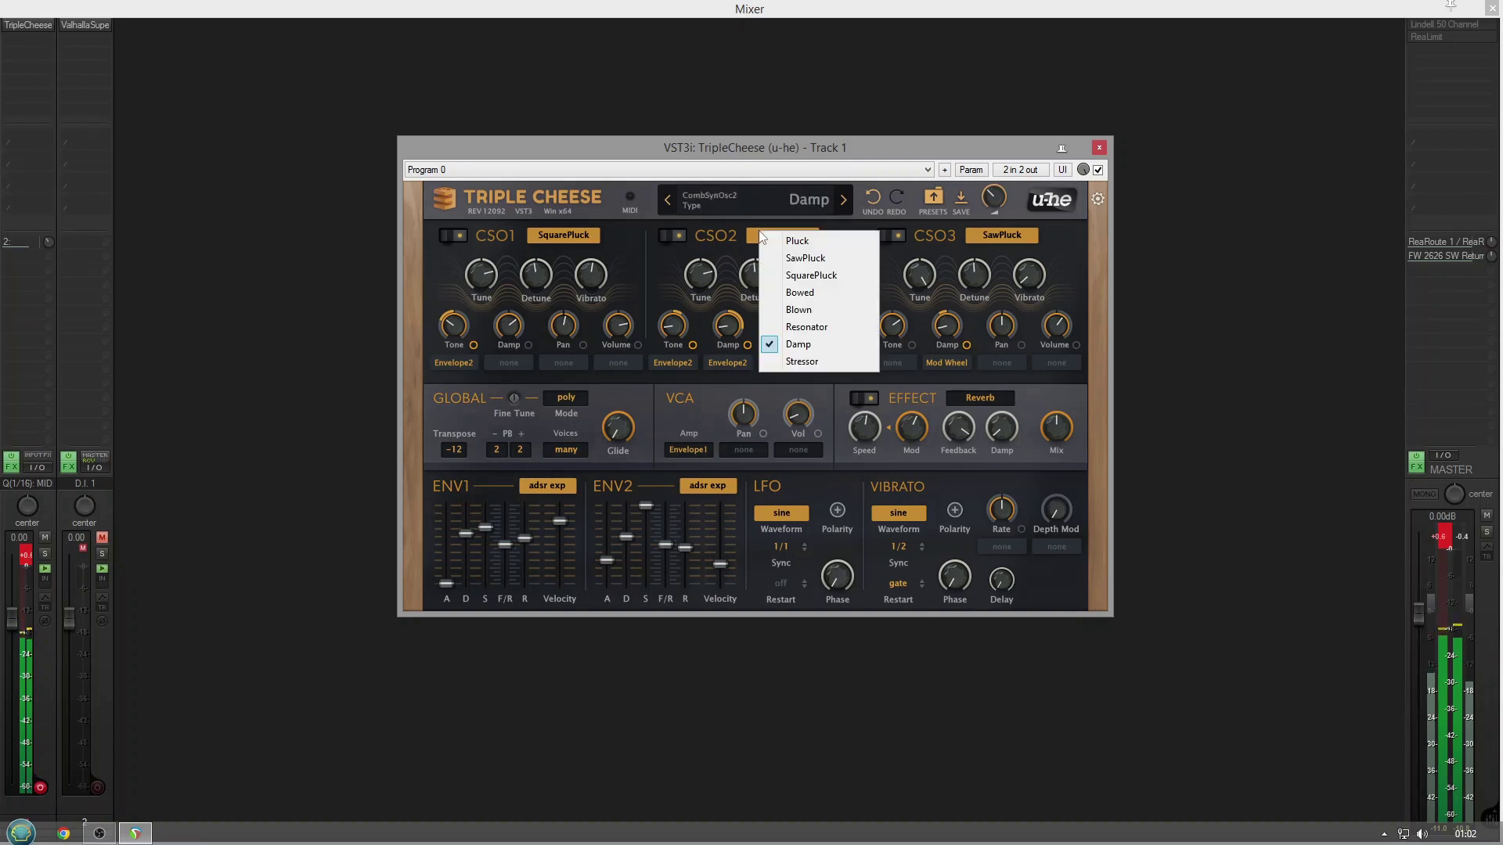
pyautogui.click(791, 277)
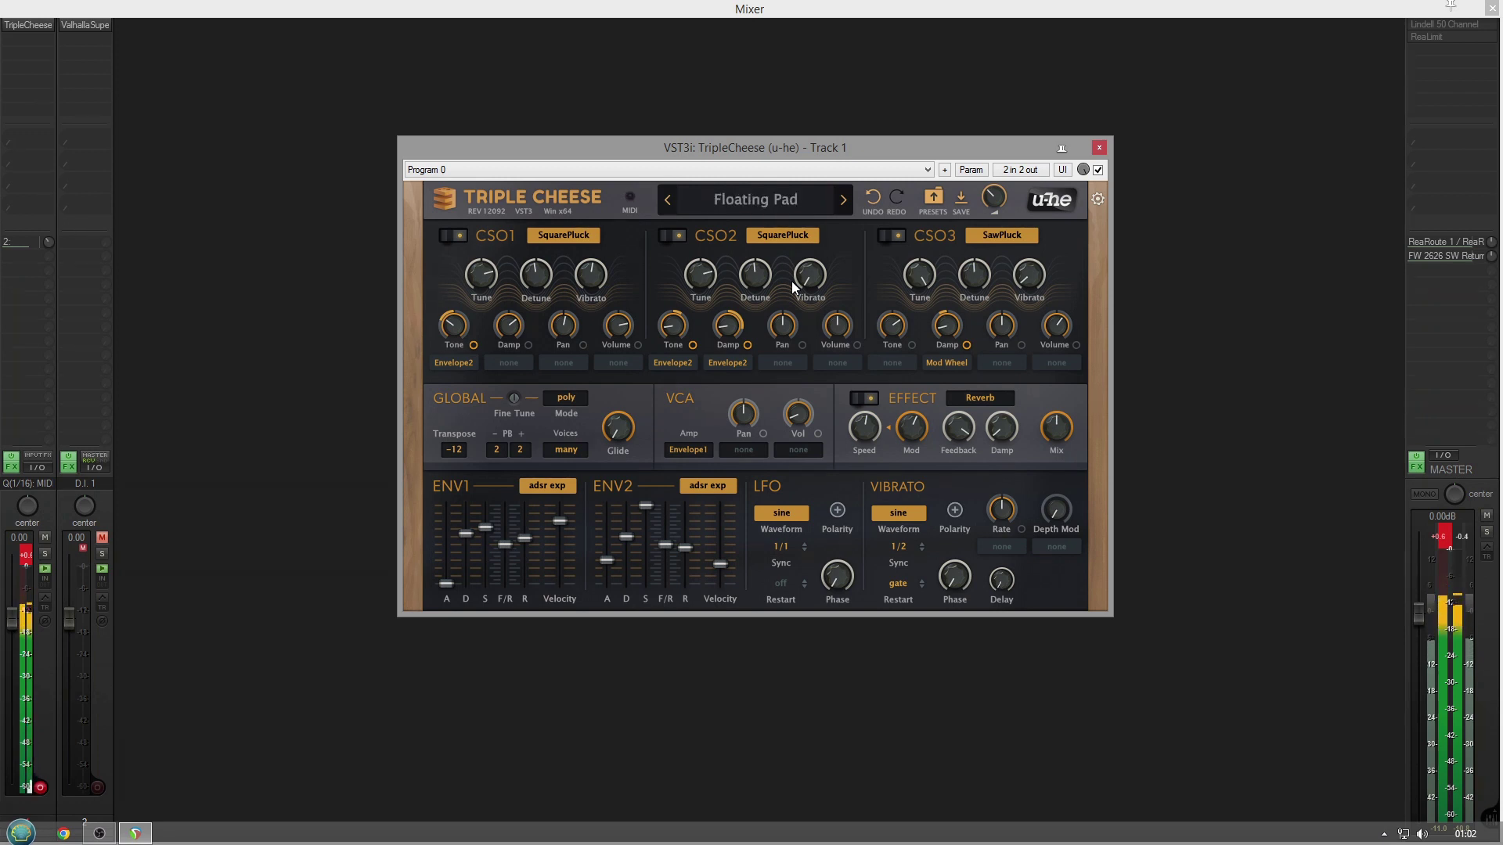
# Audition the Hammer Dulcimer preset, followed by the Low Bass preset
pyautogui.click(805, 191)
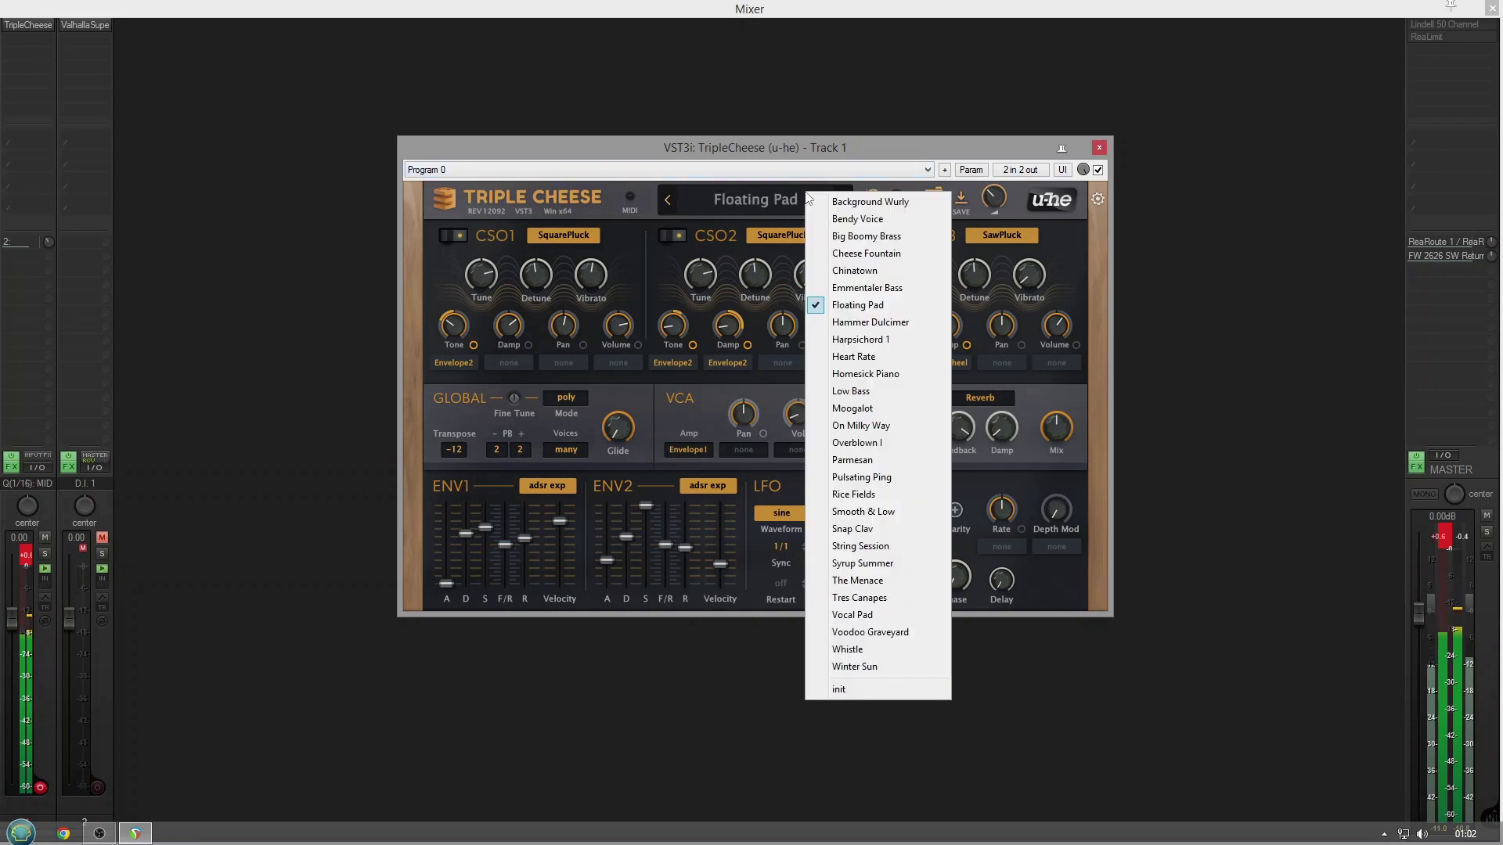
pyautogui.click(864, 321)
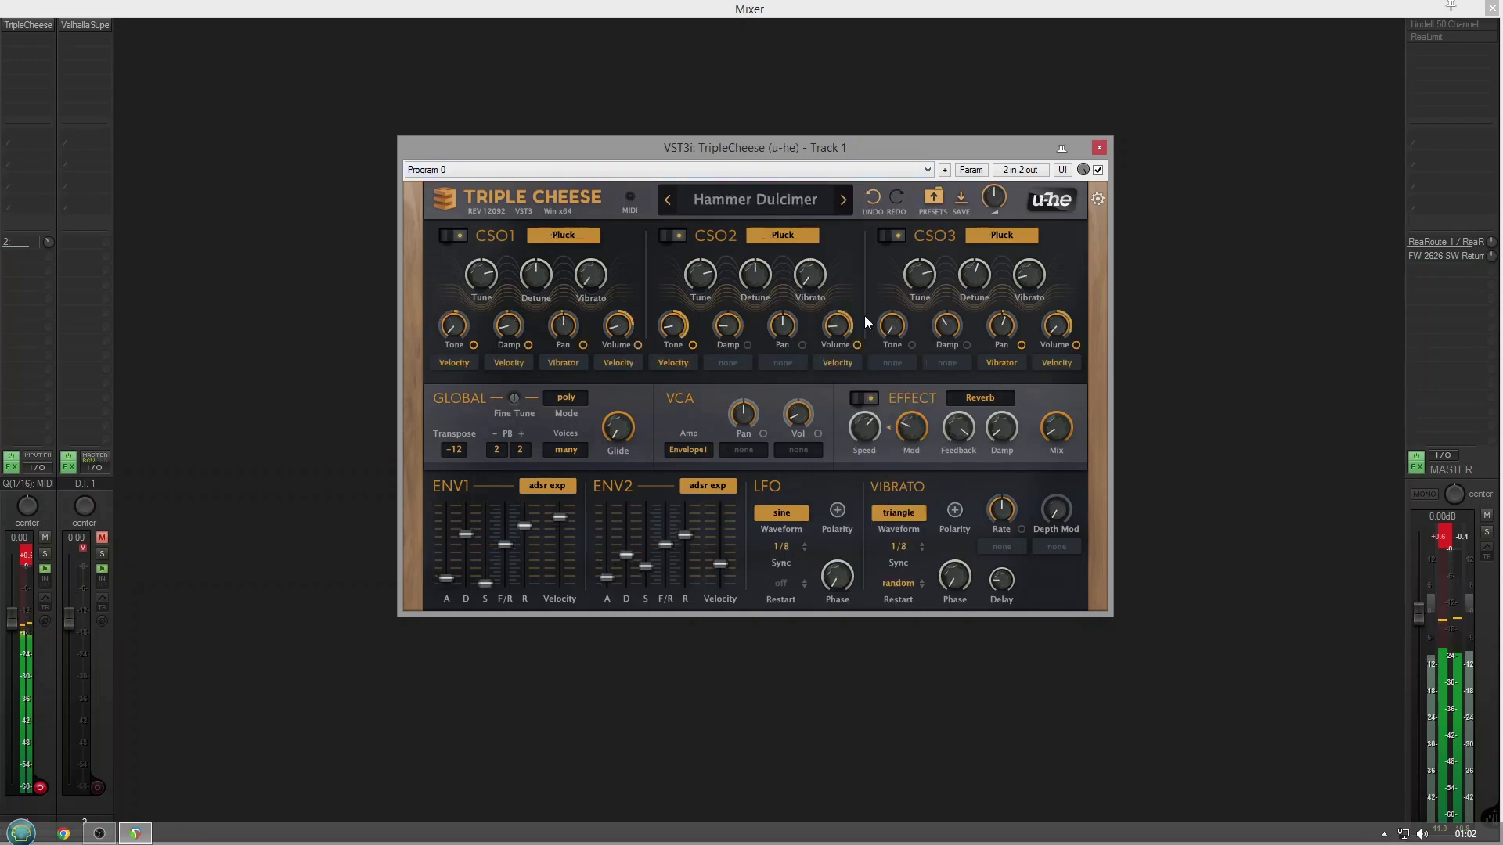
pyautogui.click(798, 204)
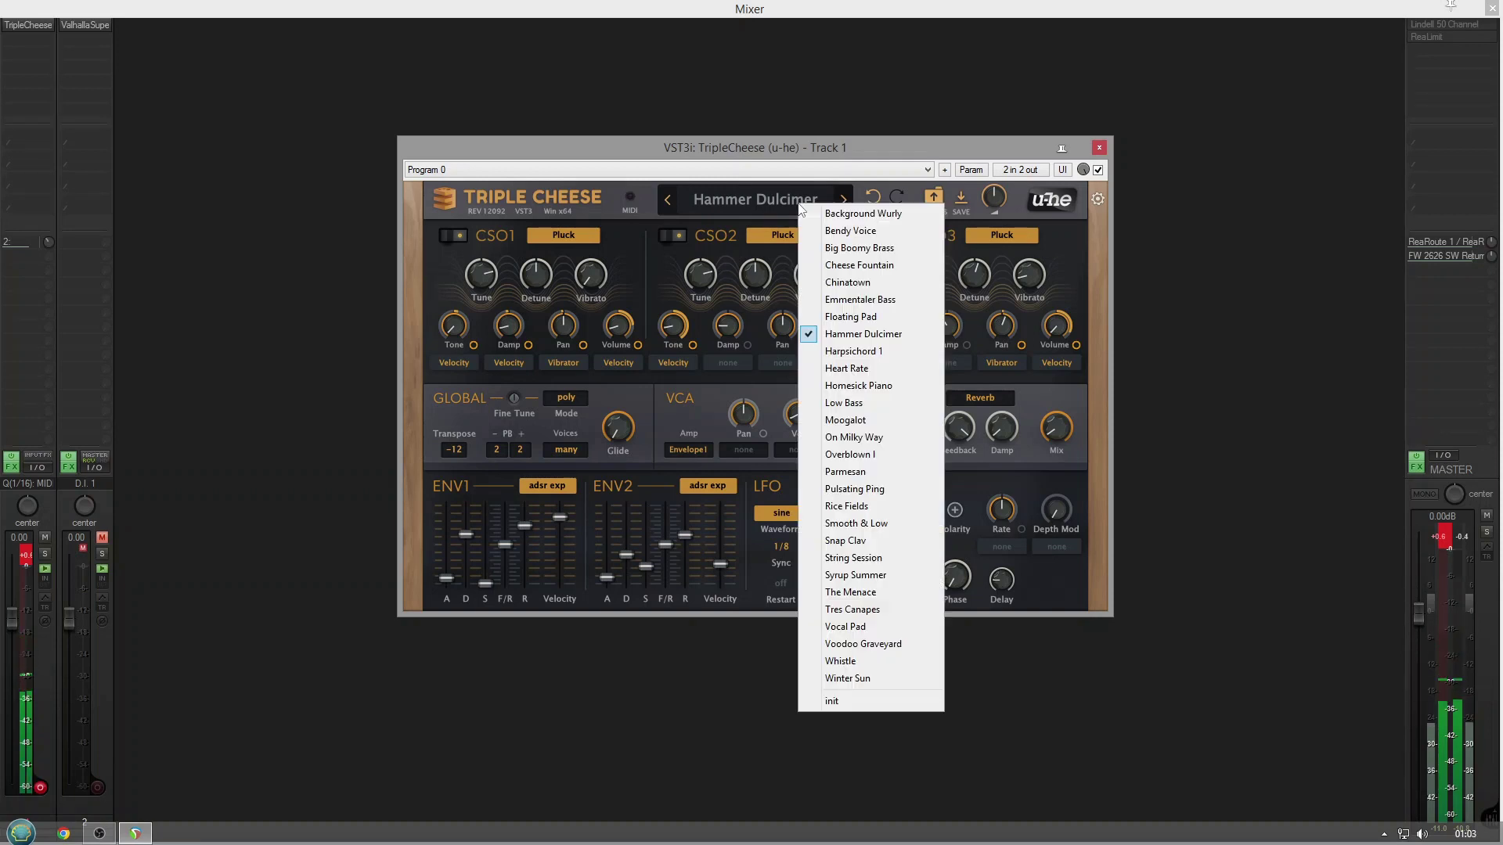
pyautogui.click(843, 404)
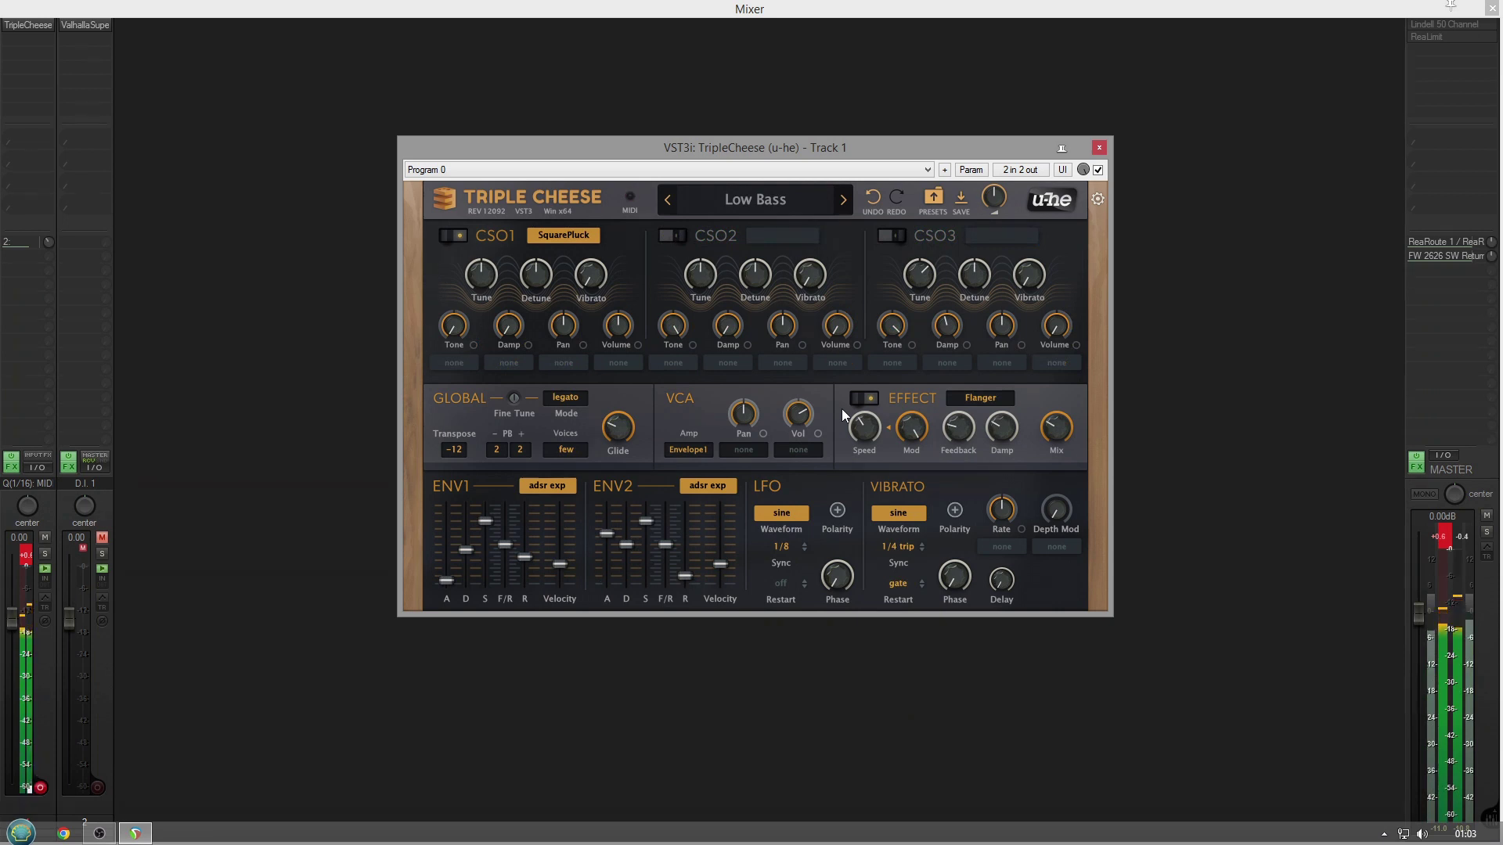
# Audition the Parmesan preset, followed by the Pulsating Ping preset
pyautogui.moveTo(842, 335)
pyautogui.click(725, 200)
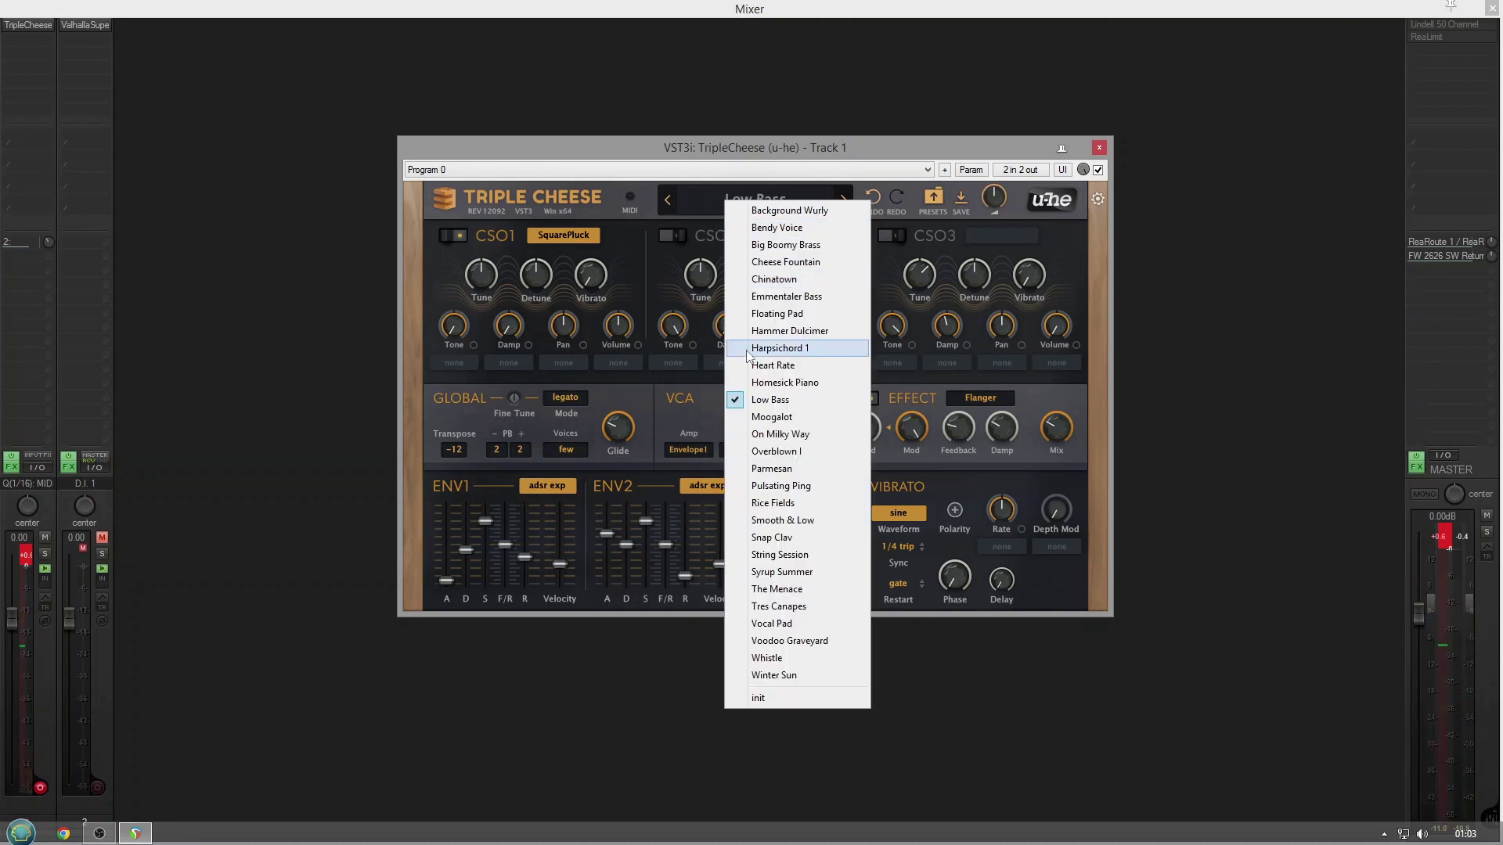
pyautogui.click(774, 468)
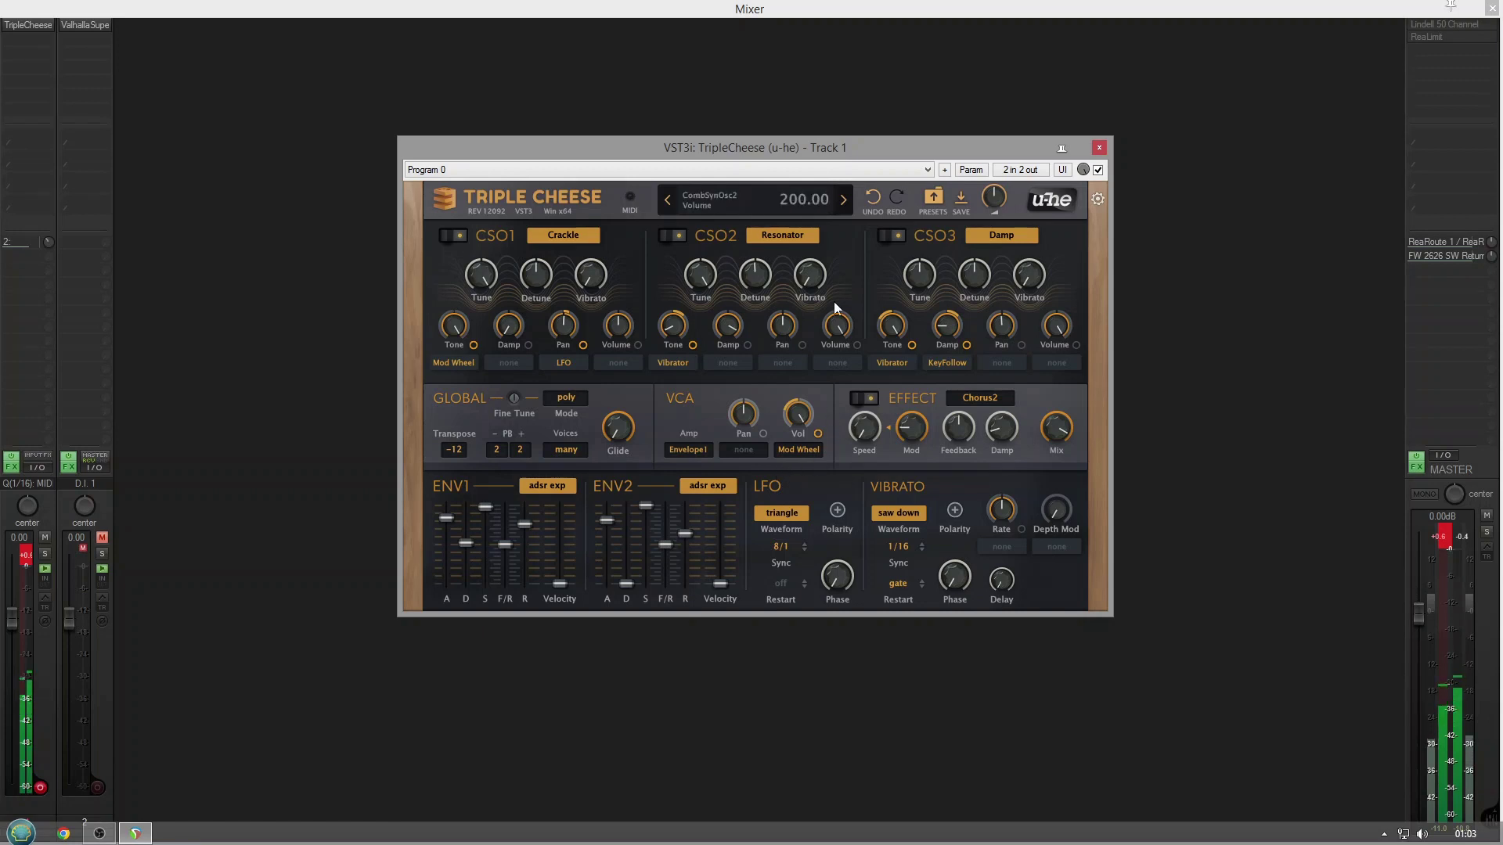
pyautogui.click(811, 205)
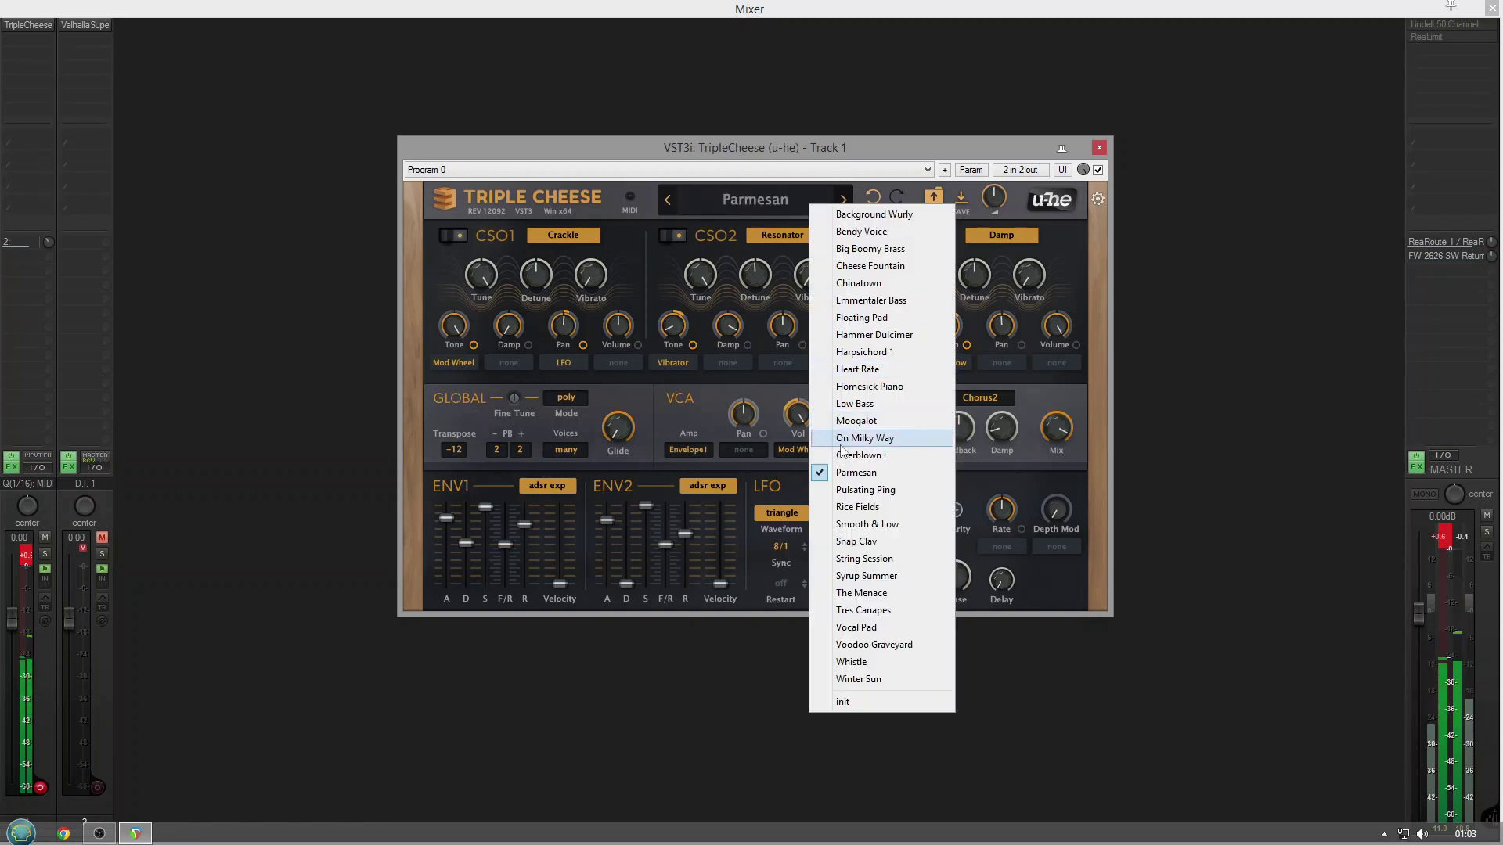
pyautogui.click(853, 491)
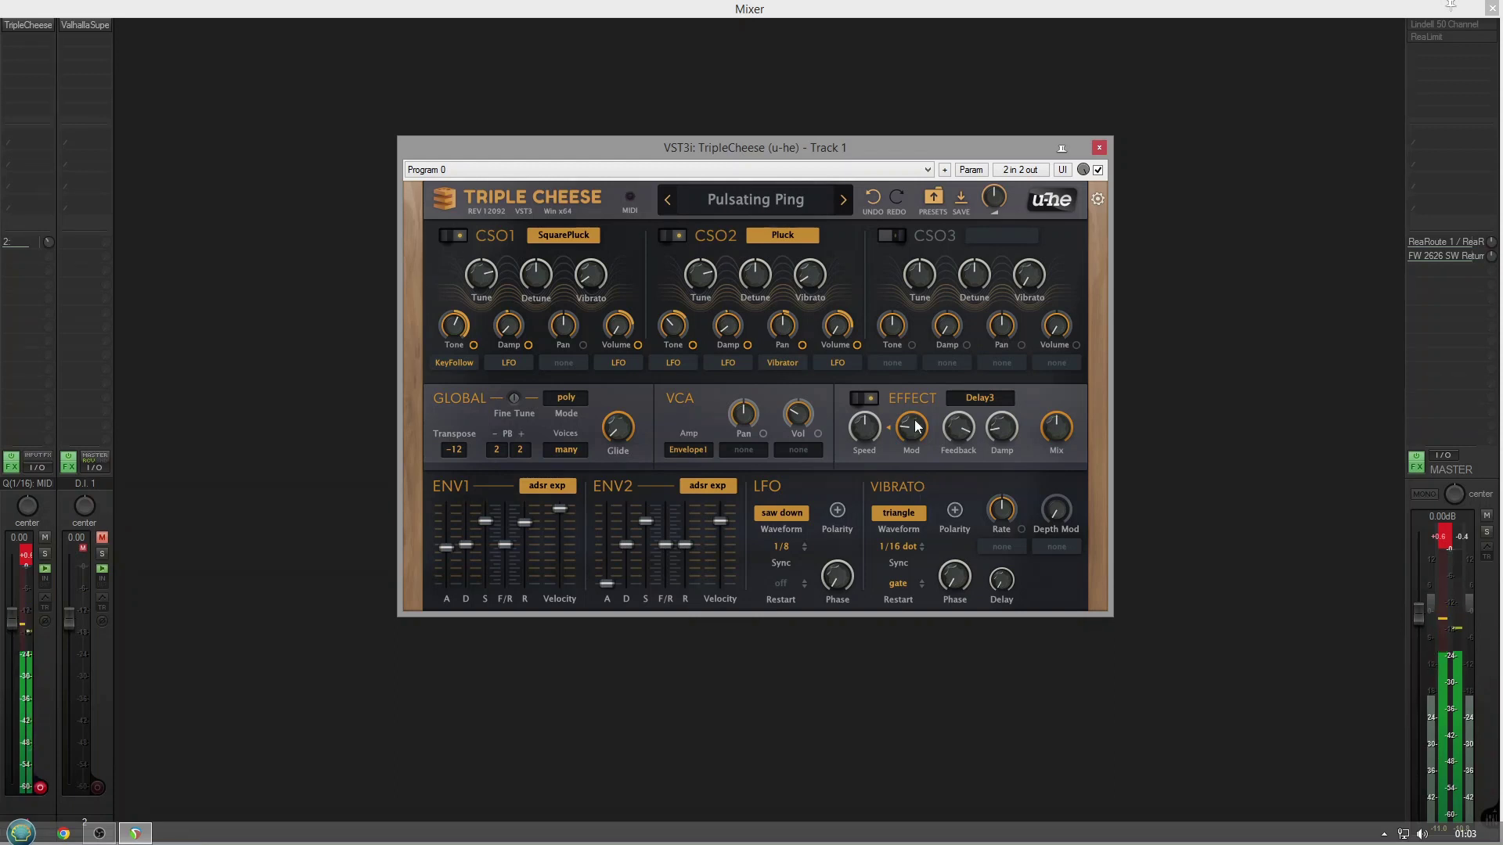
# Audition the Smooth & Low preset, followed by the String Session preset
pyautogui.click(766, 206)
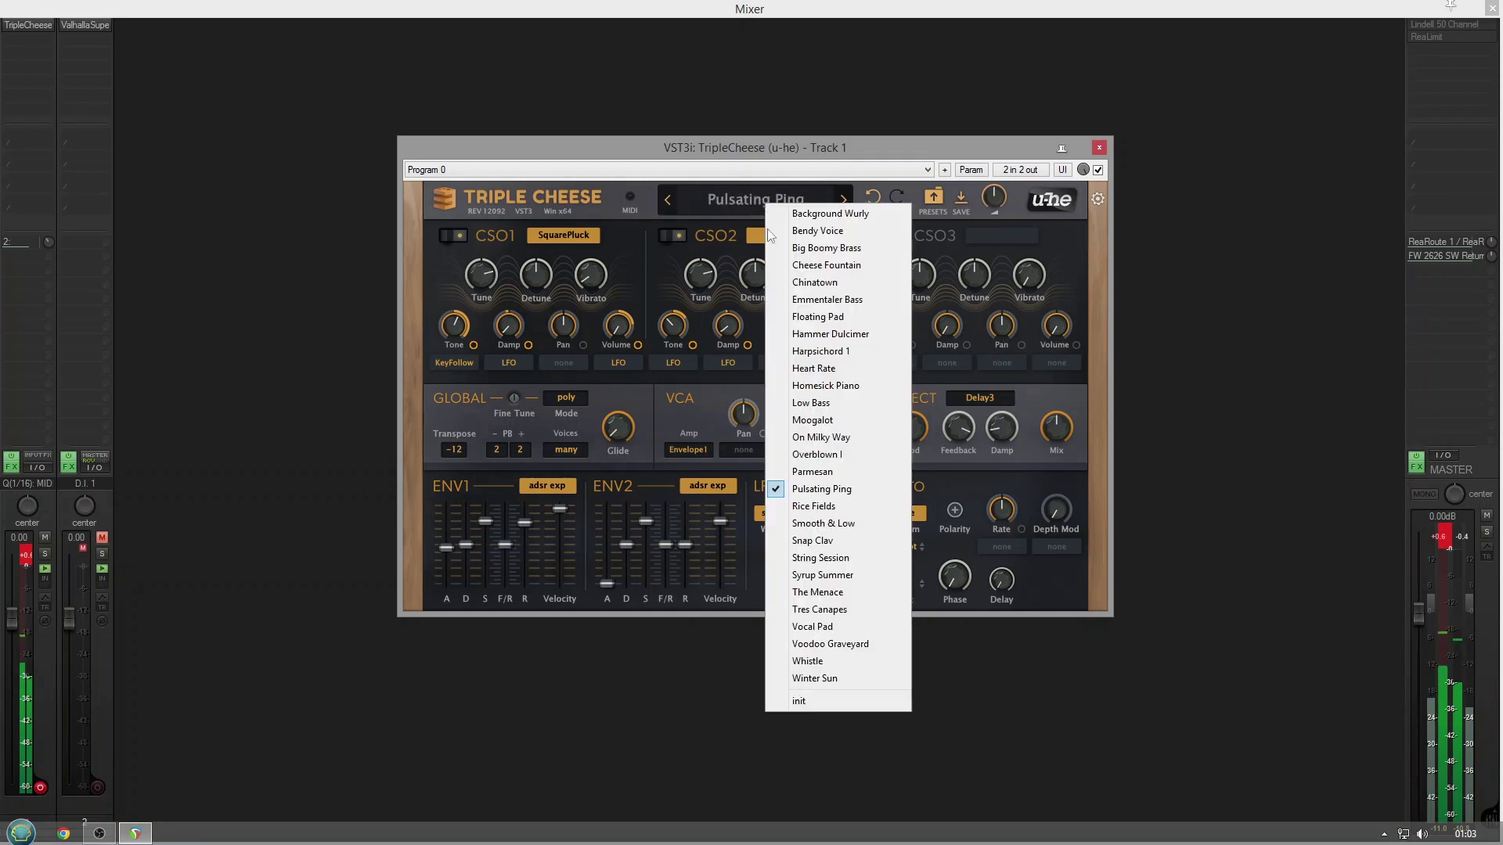
pyautogui.click(807, 524)
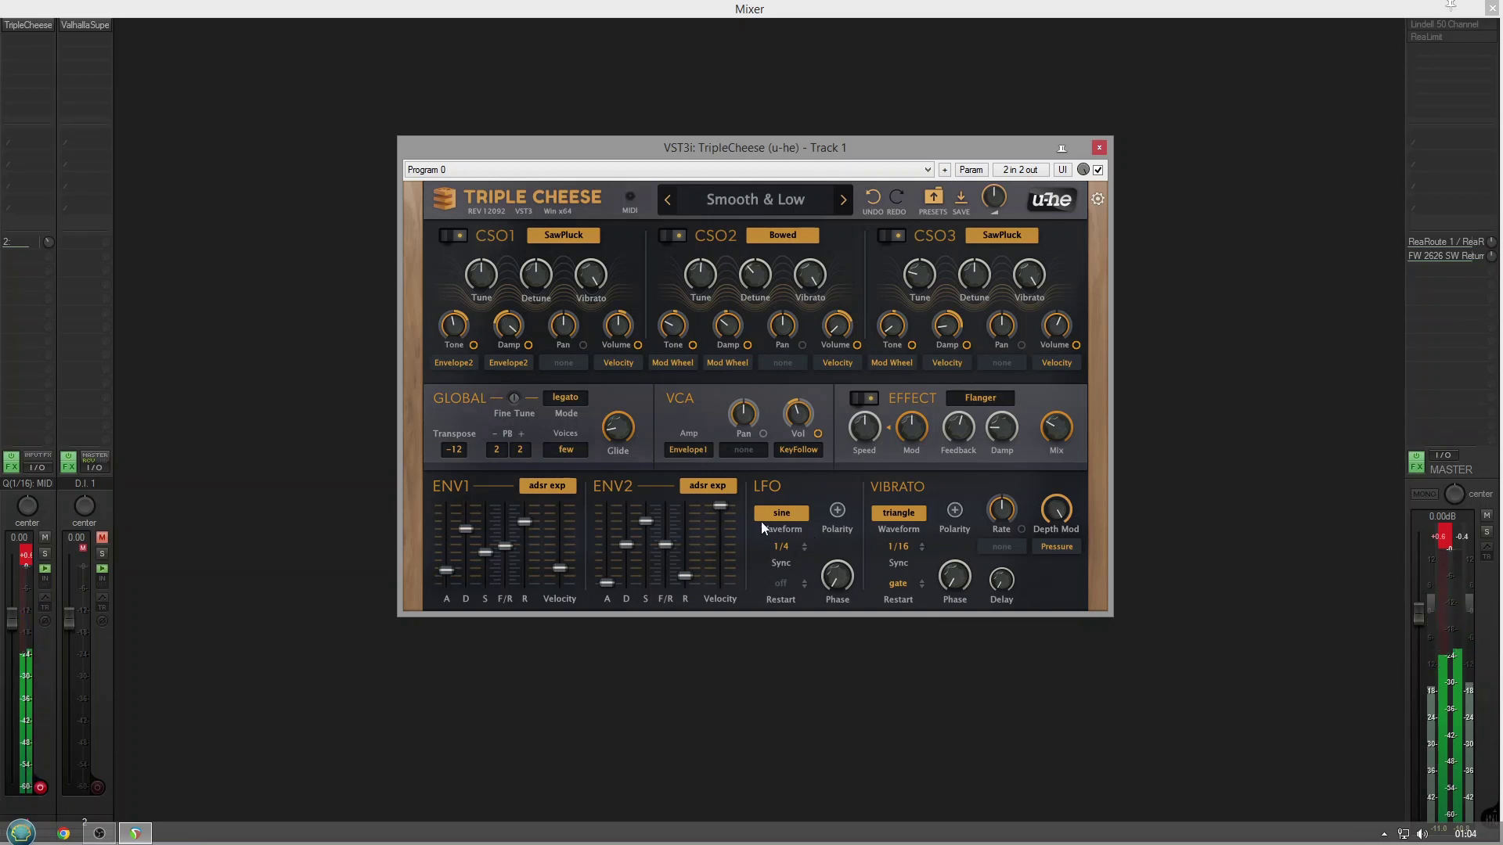
pyautogui.click(742, 201)
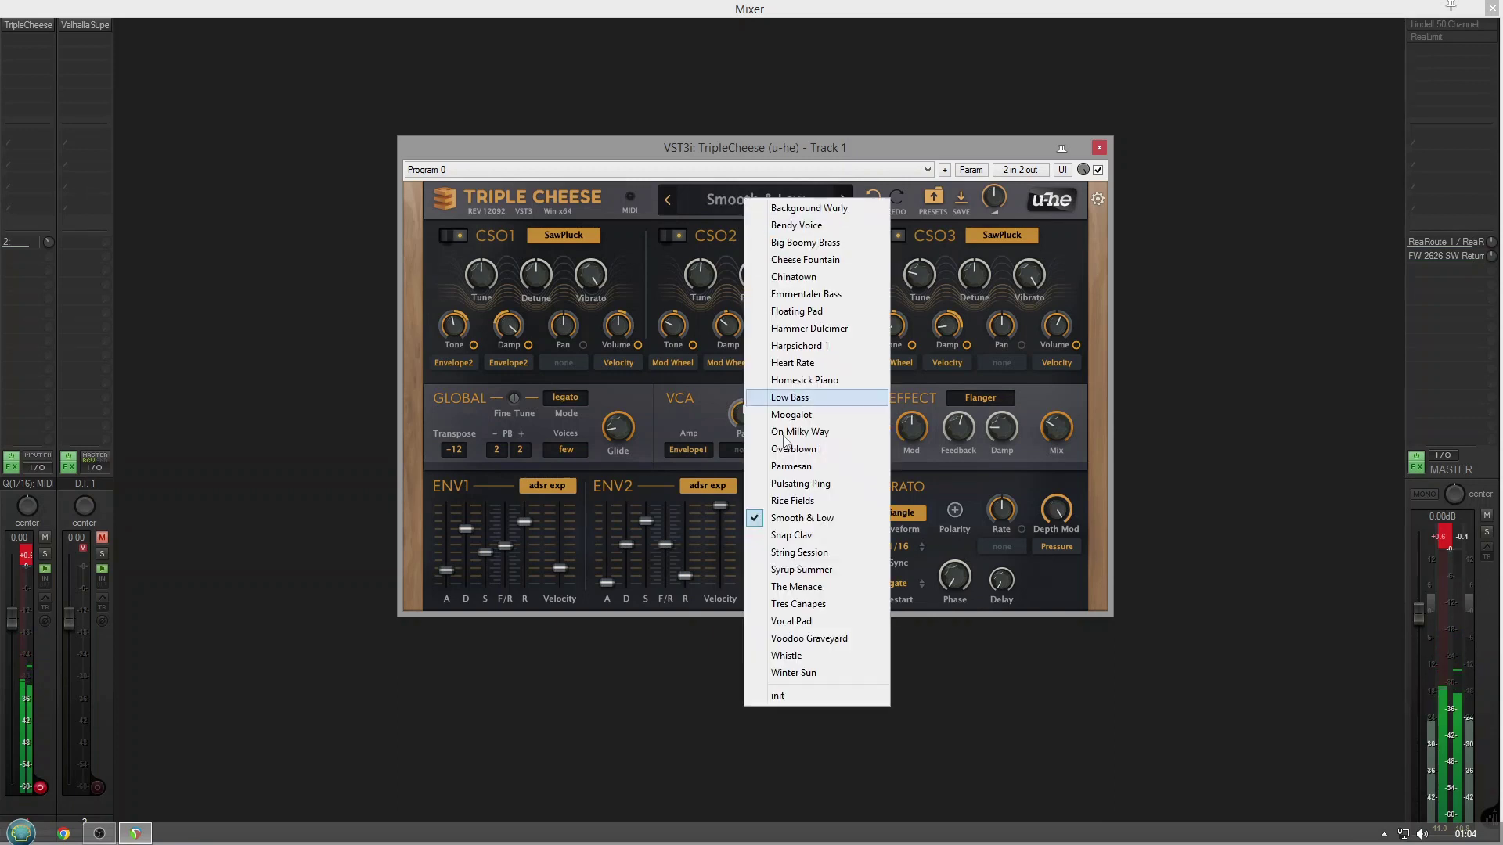
pyautogui.click(822, 553)
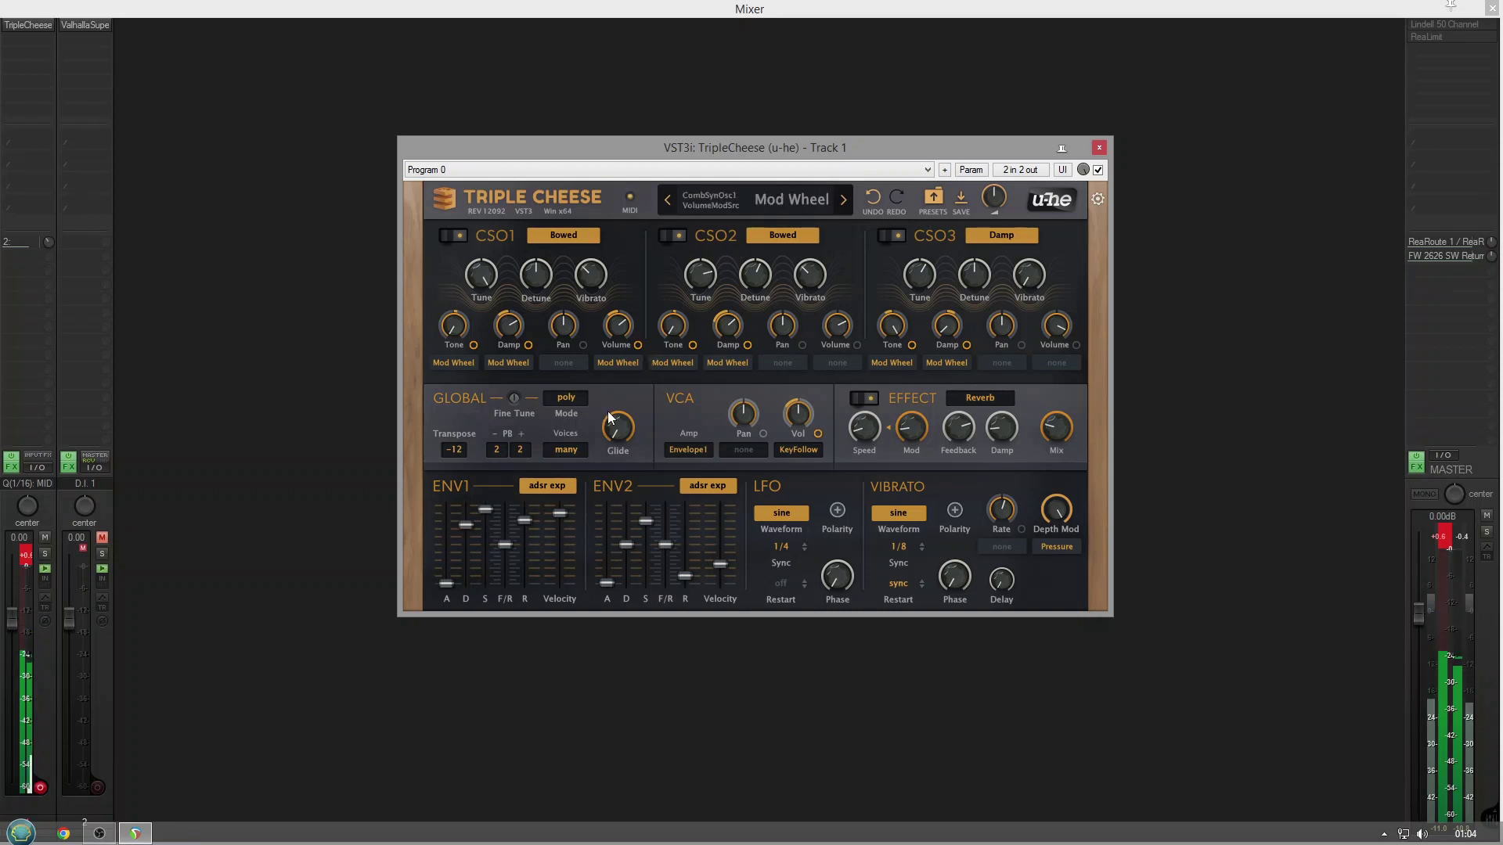
# Raise the global glide of the String Session preset and set its voice mode to mono
pyautogui.moveTo(634, 421); pyautogui.dragTo(615, 371)
pyautogui.click(554, 398)
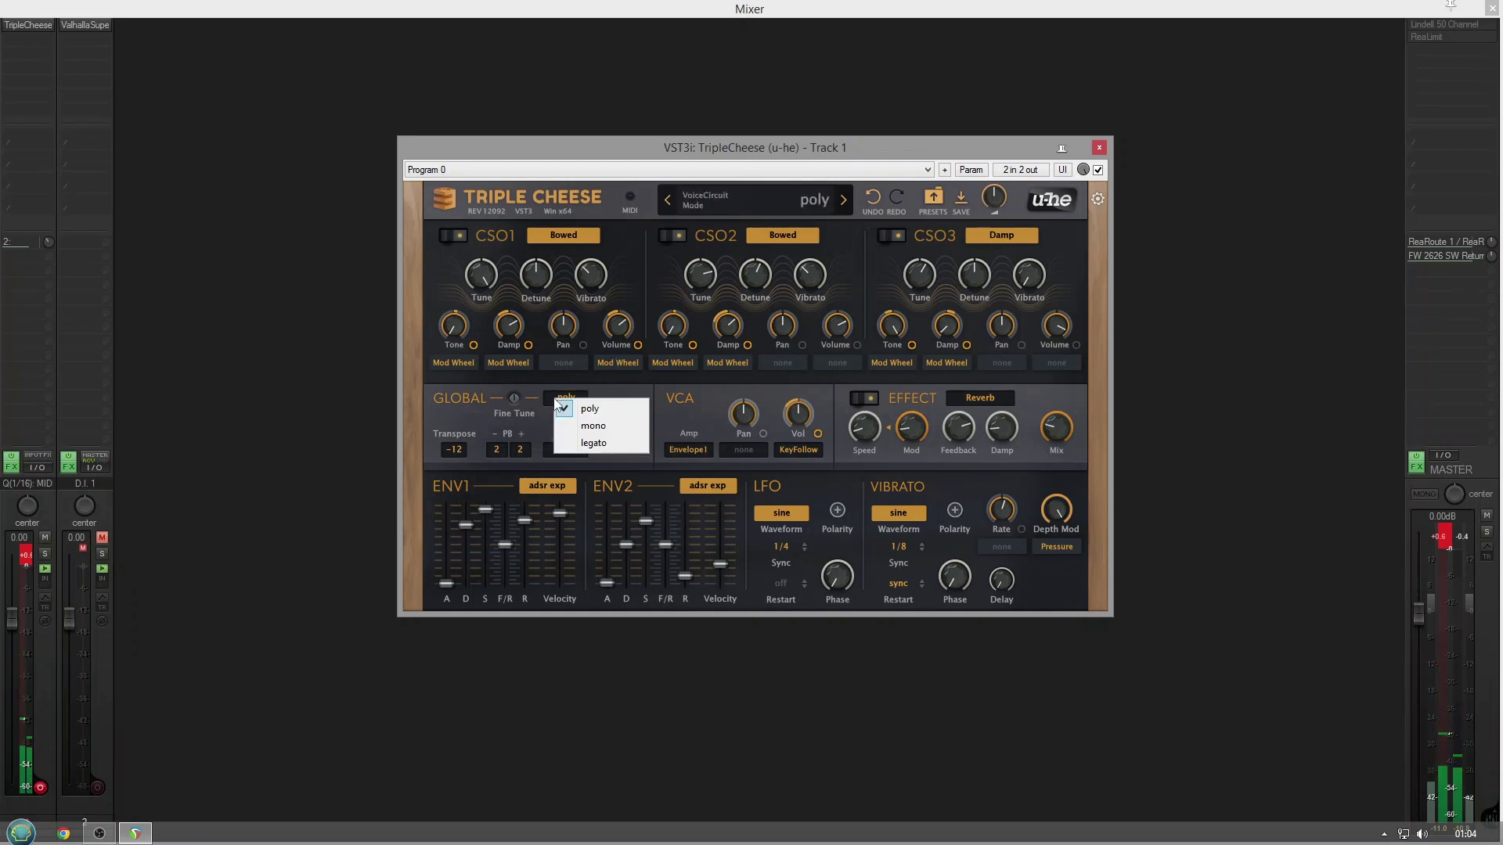
pyautogui.click(573, 429)
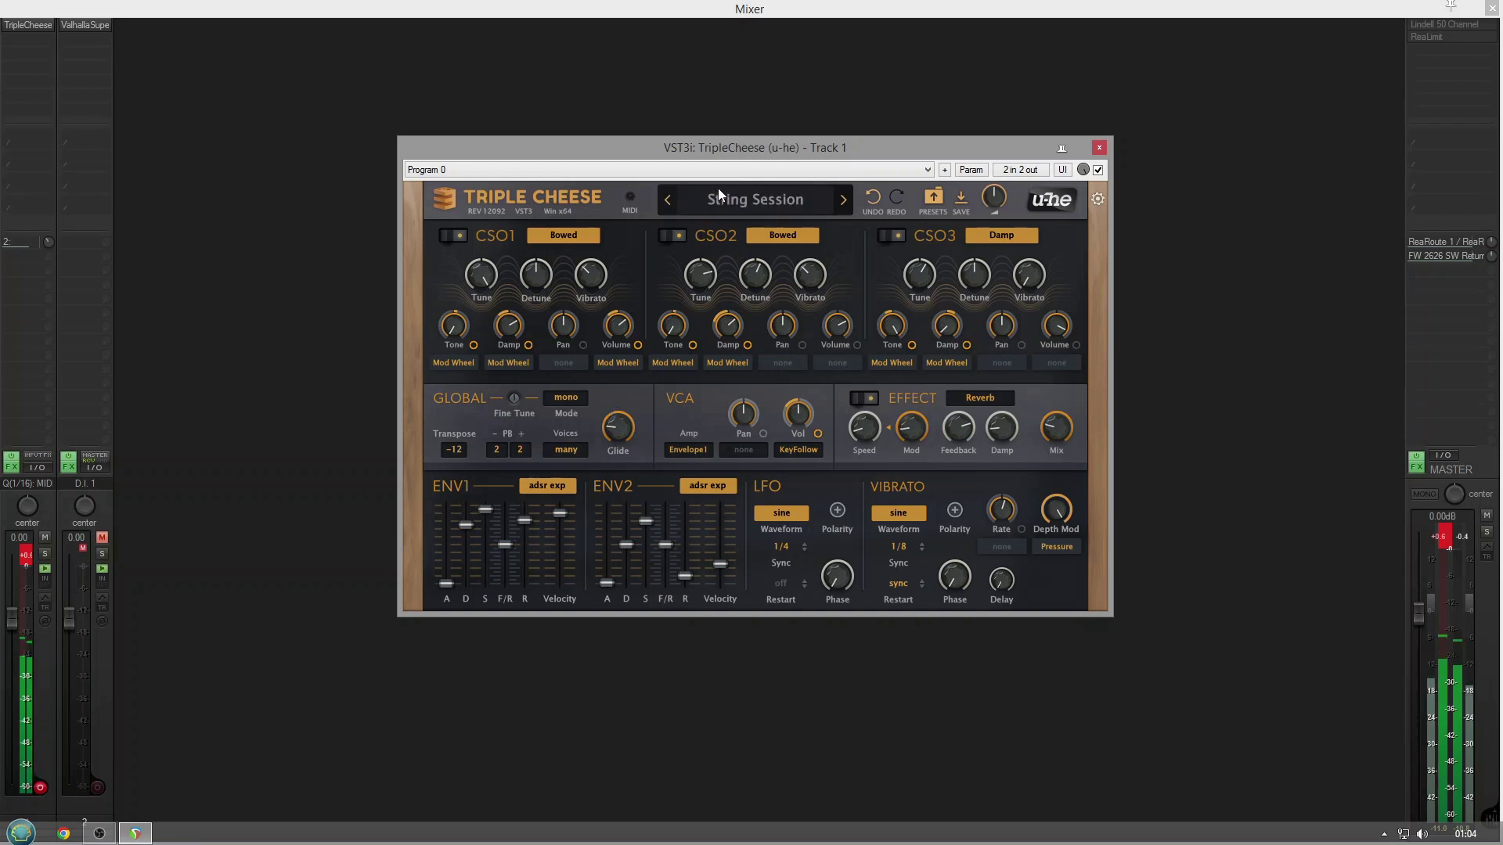
# Audition the Syrup Summer preset and open the preset browser
pyautogui.click(723, 198)
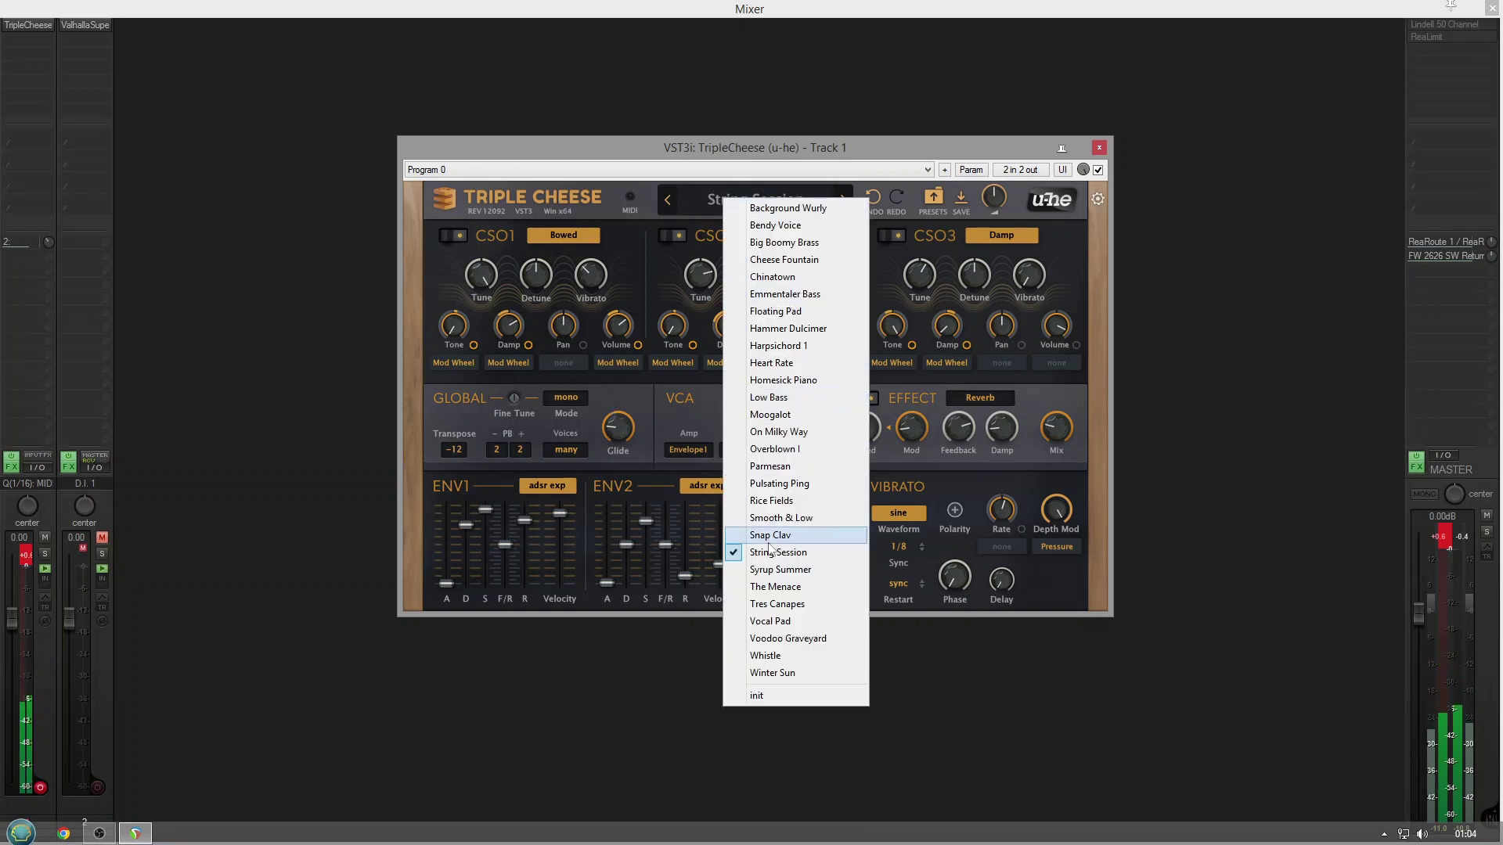
pyautogui.click(774, 571)
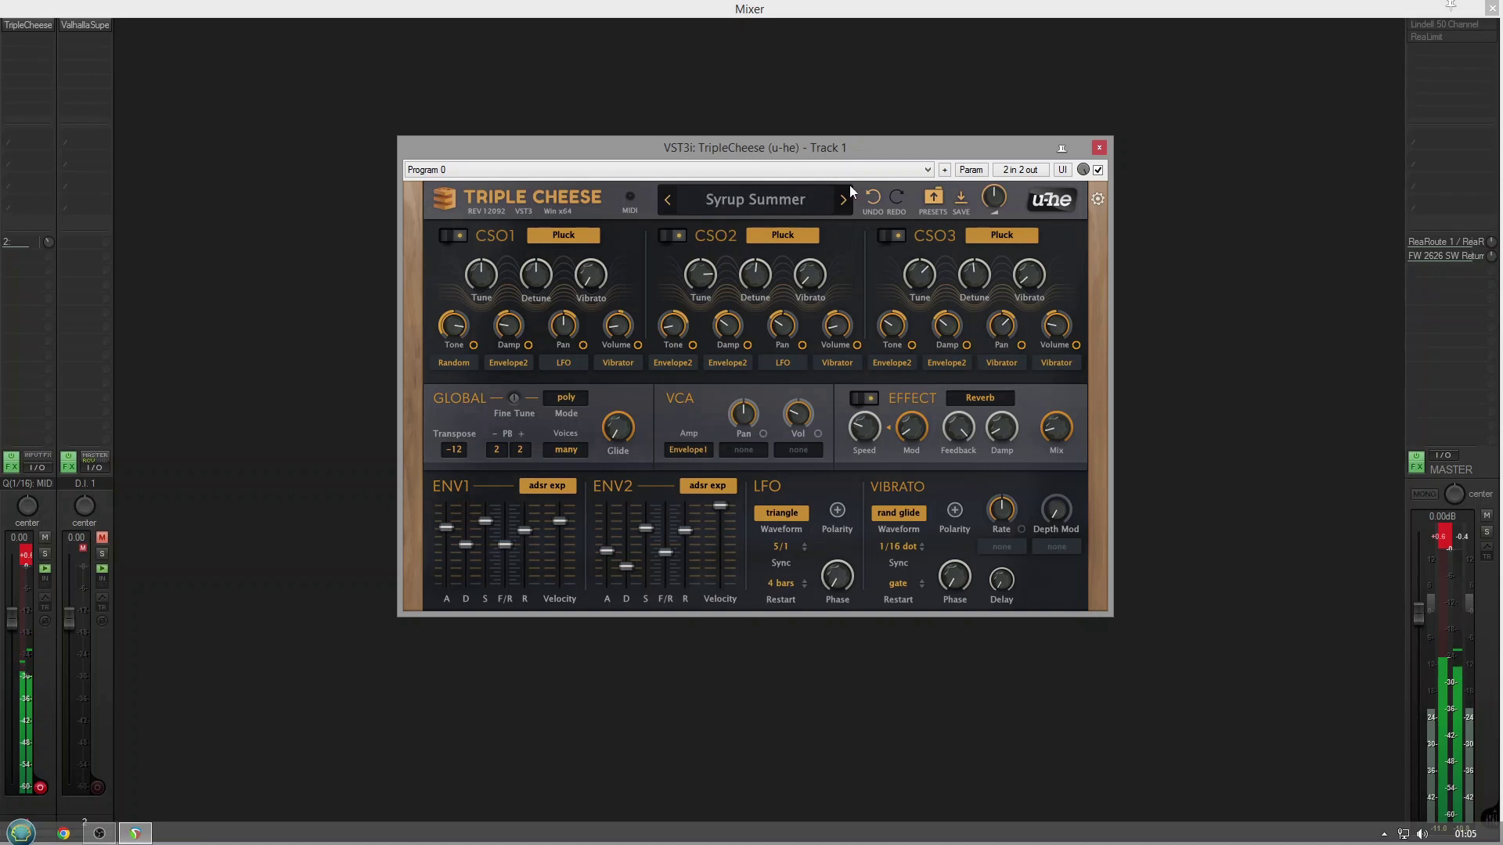
pyautogui.click(932, 198)
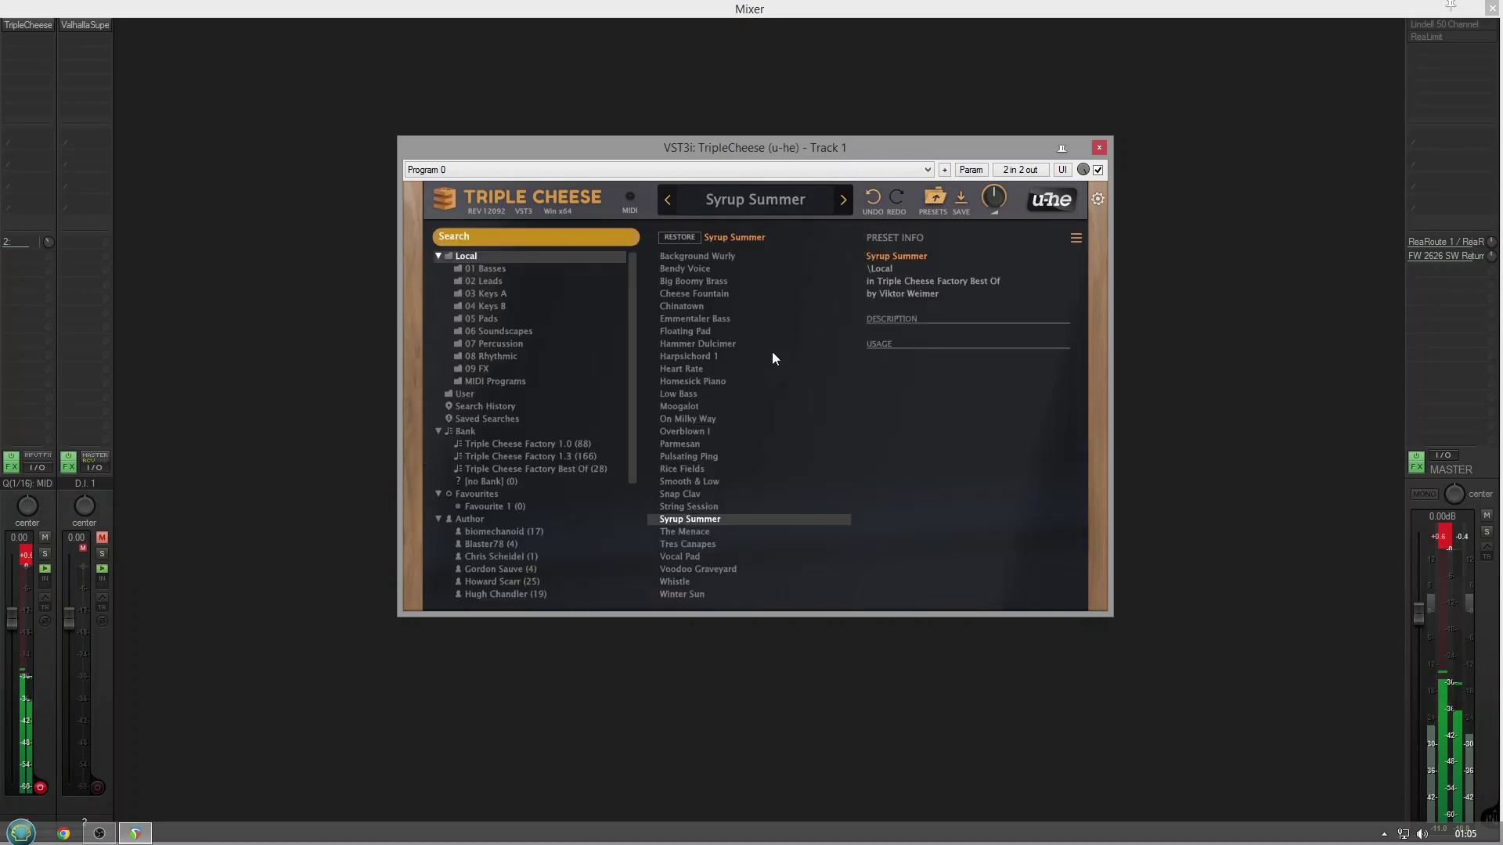
# List the first author's presets and audition Resonating Tension and both versions of Winter Sun
pyautogui.click(509, 533)
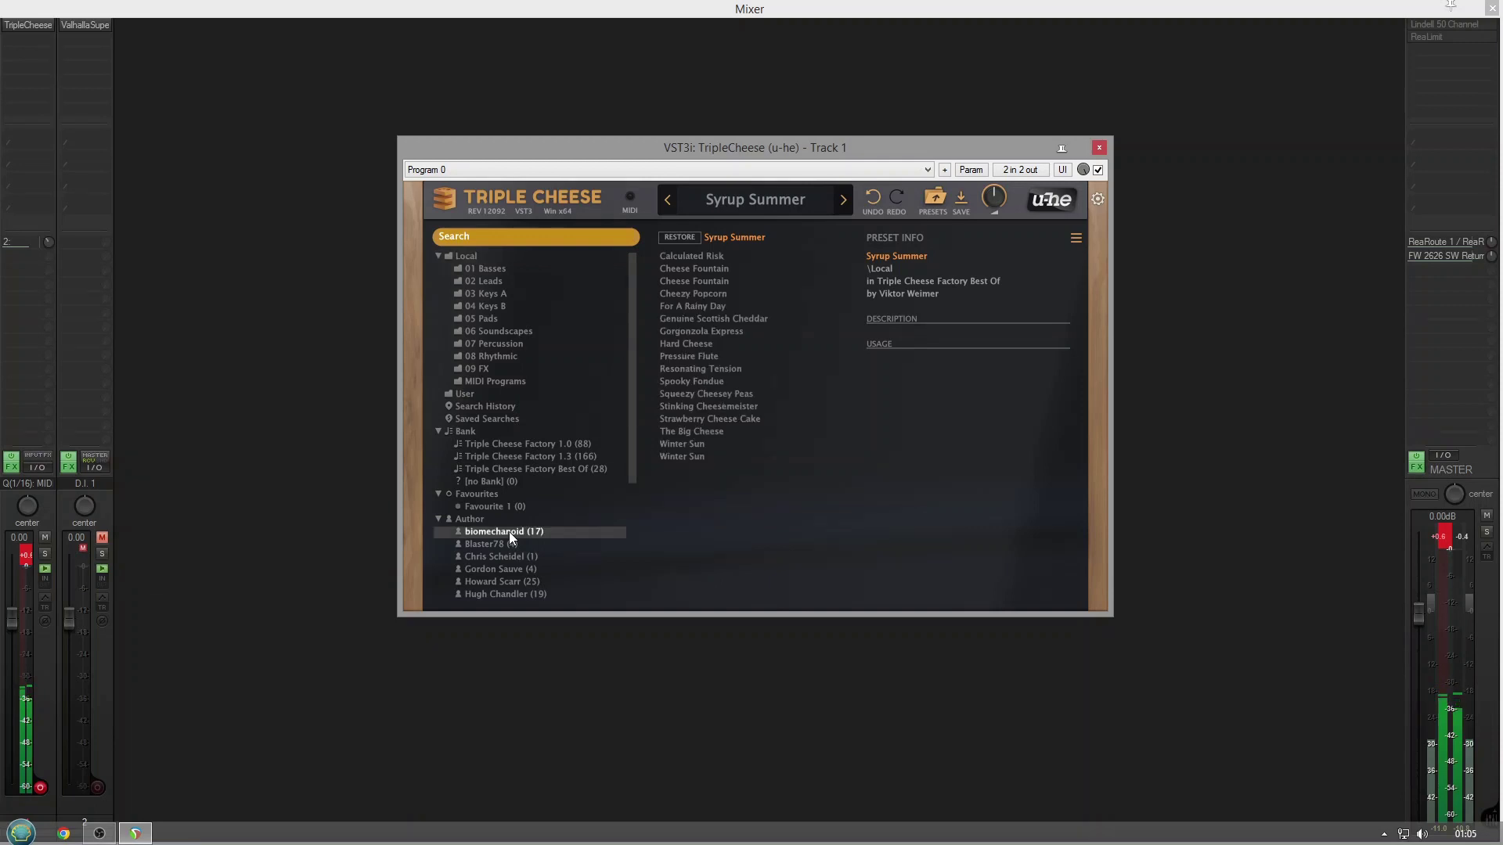
pyautogui.click(679, 371)
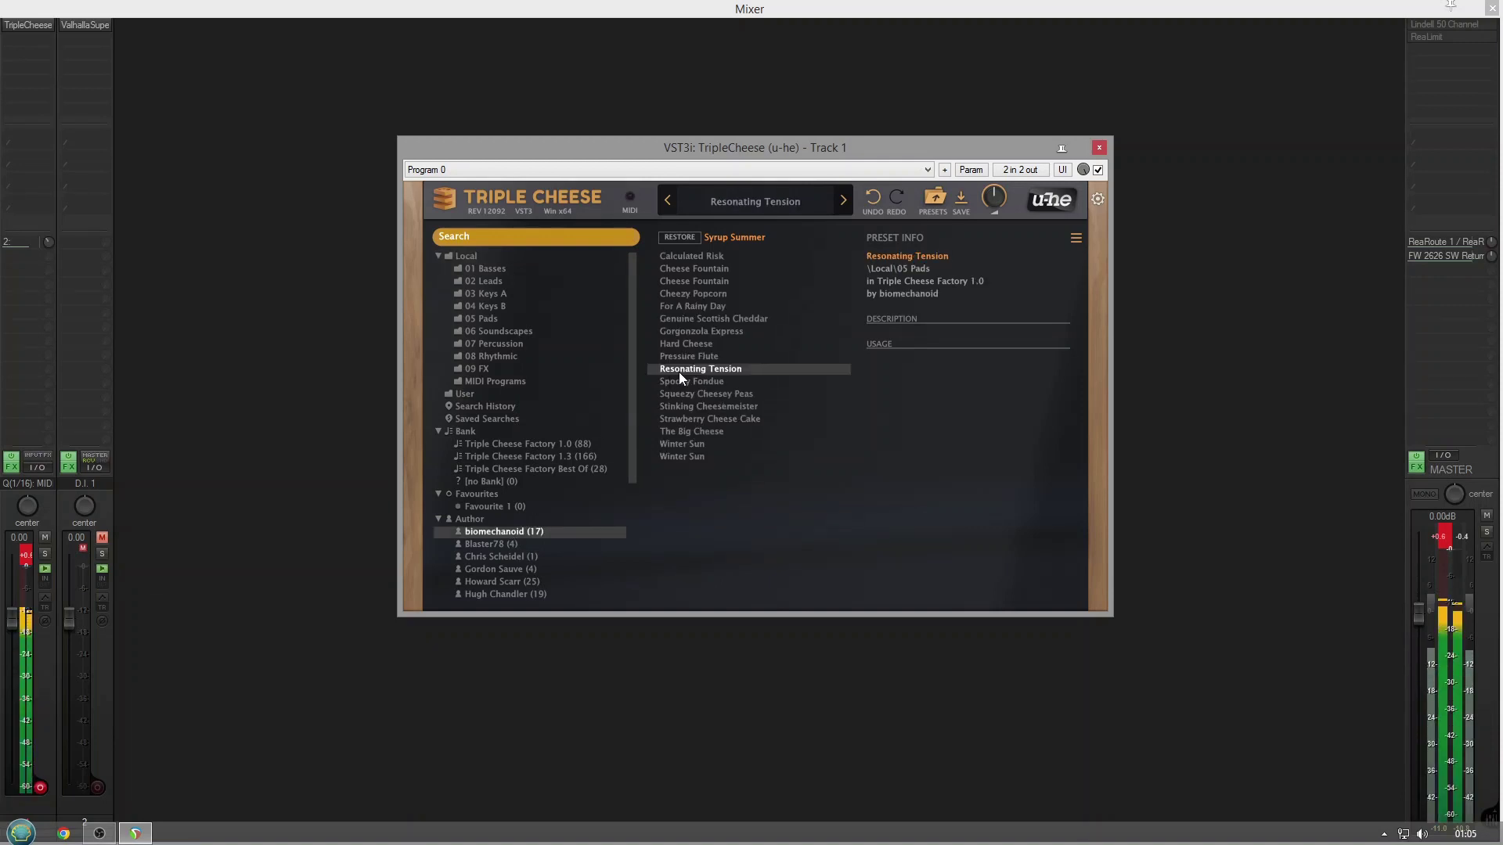
pyautogui.click(674, 445)
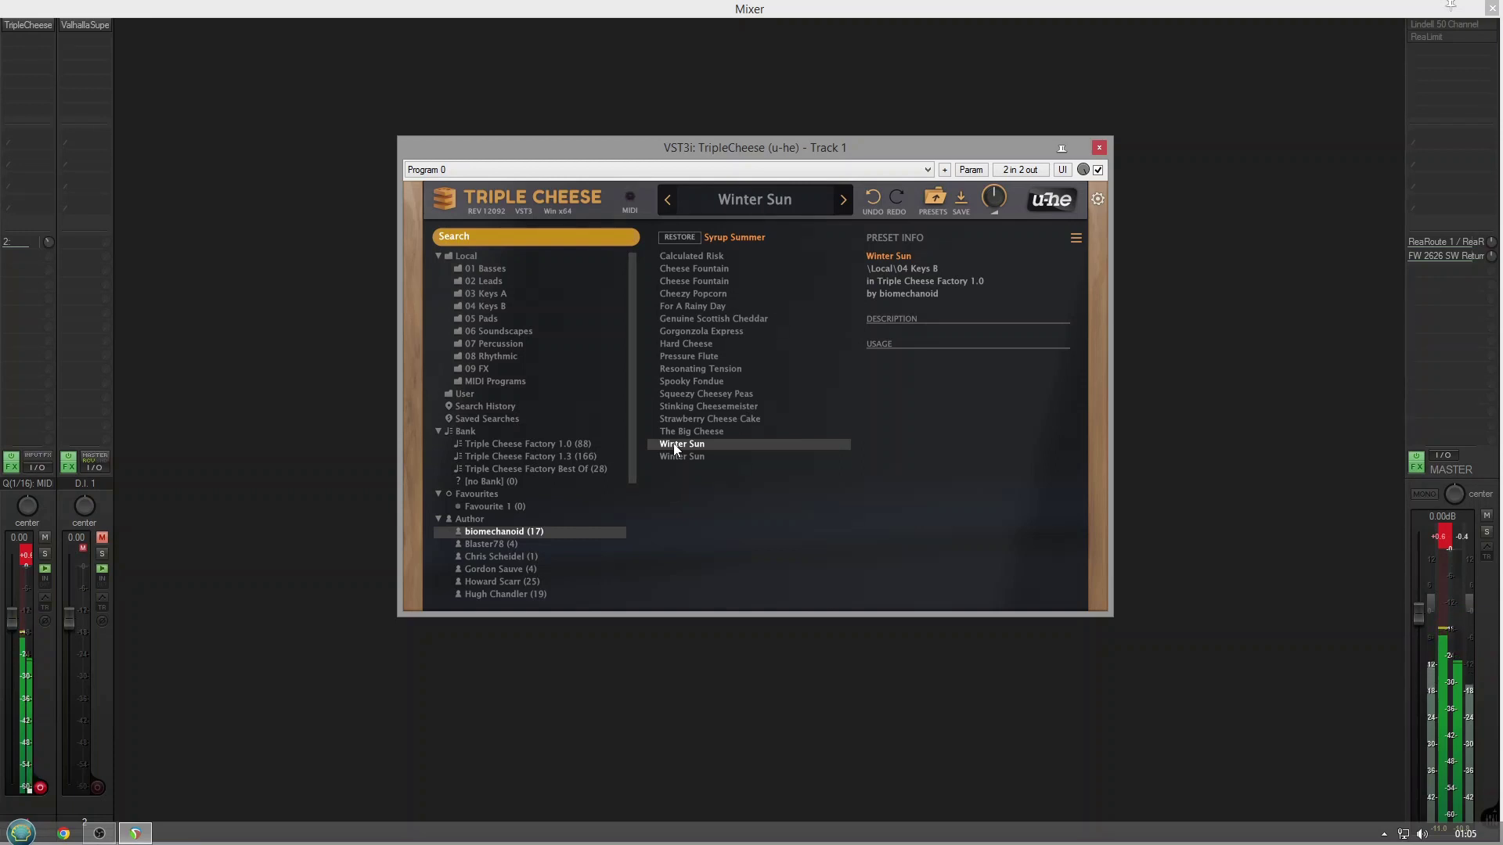
pyautogui.click(685, 457)
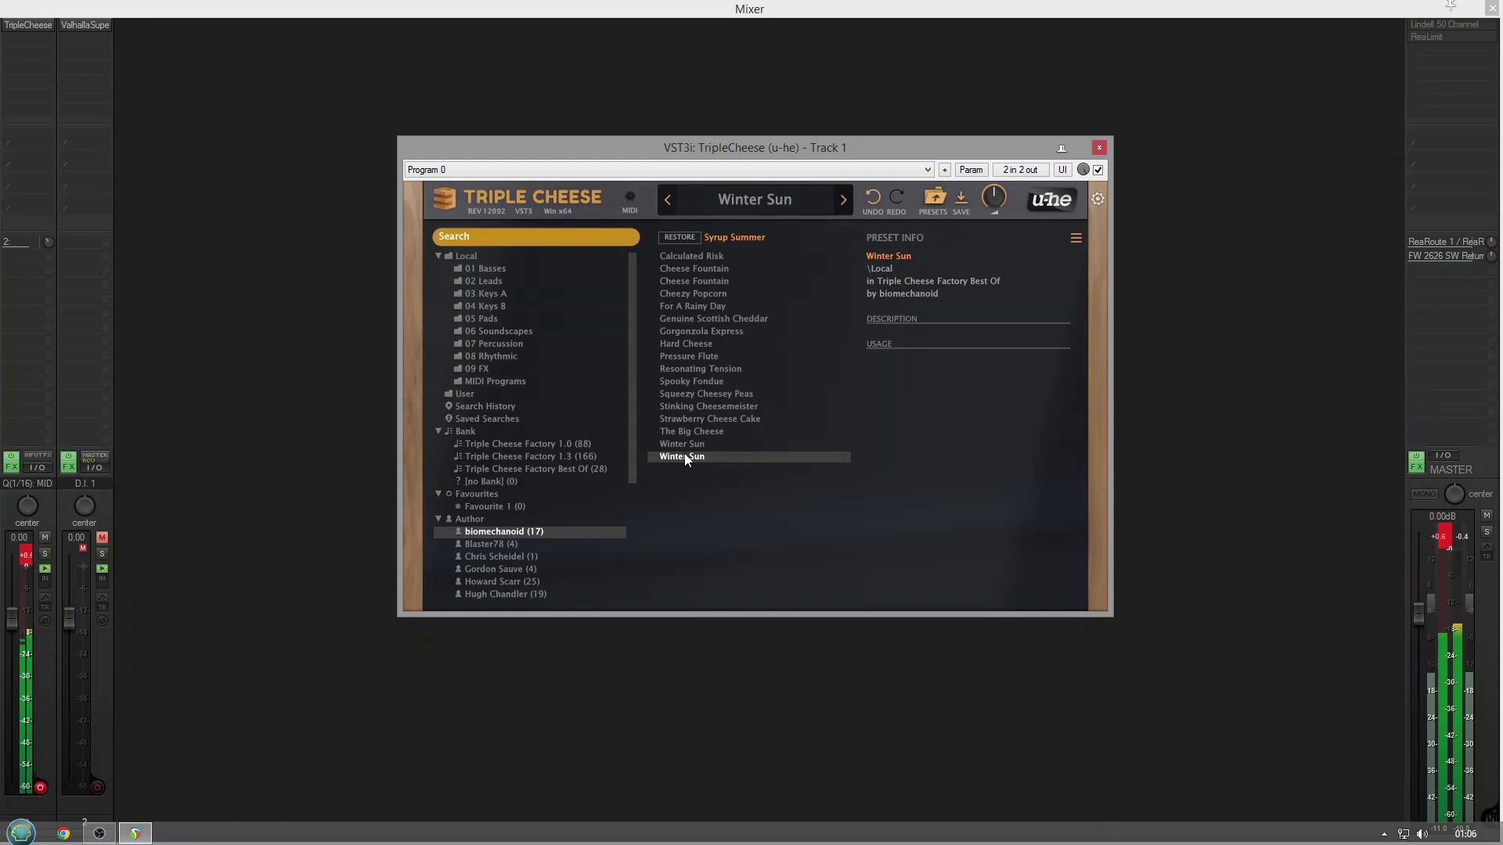
# Browse two other authors' presets, auditioning Simple Big Flute and the Triple Cheese Factory 1.0 version of Emmentaler Bass
pyautogui.click(516, 552)
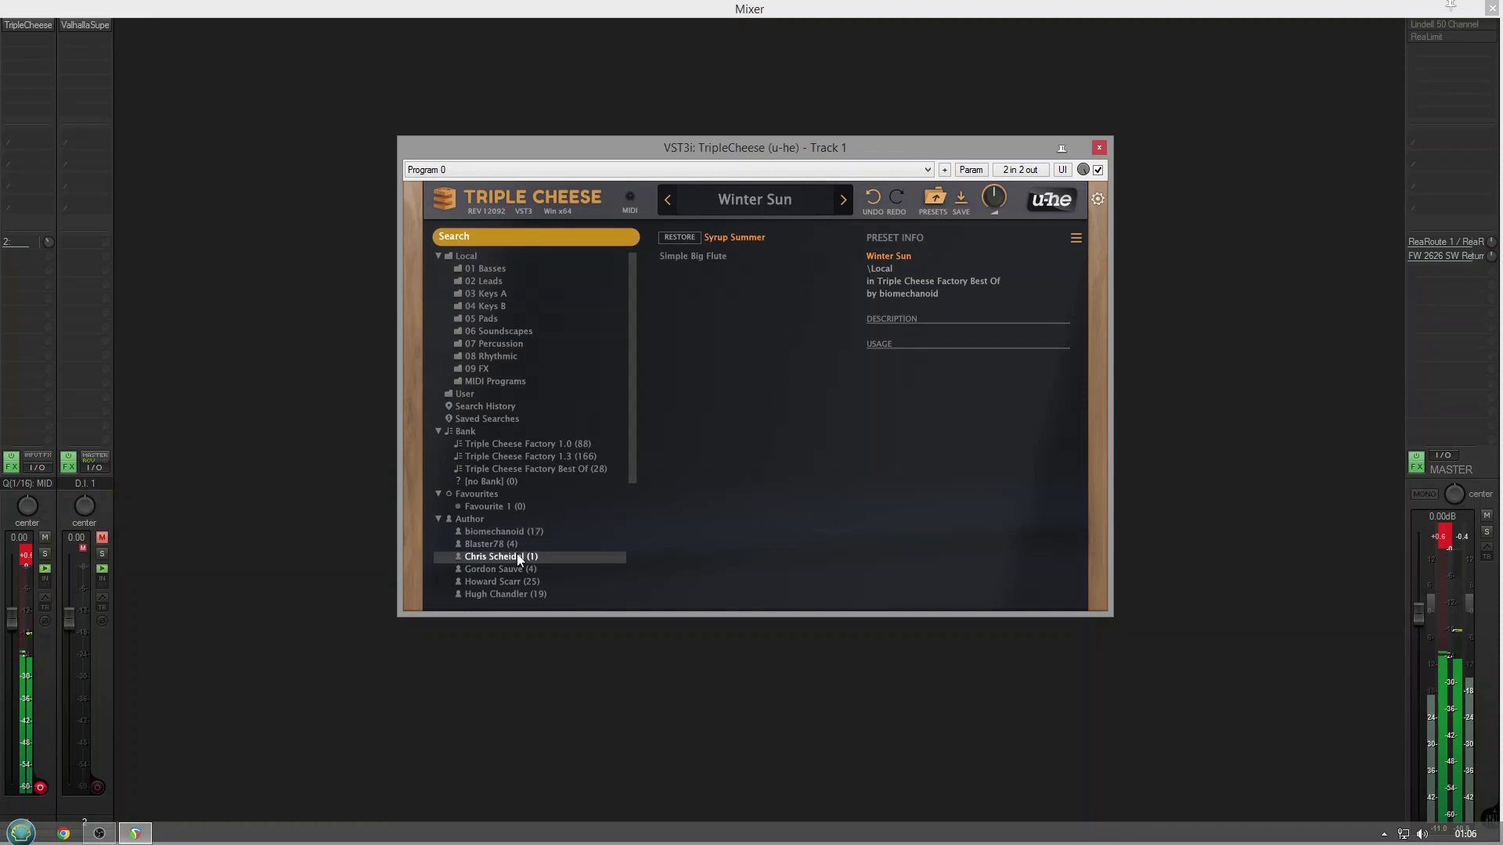
pyautogui.click(691, 263)
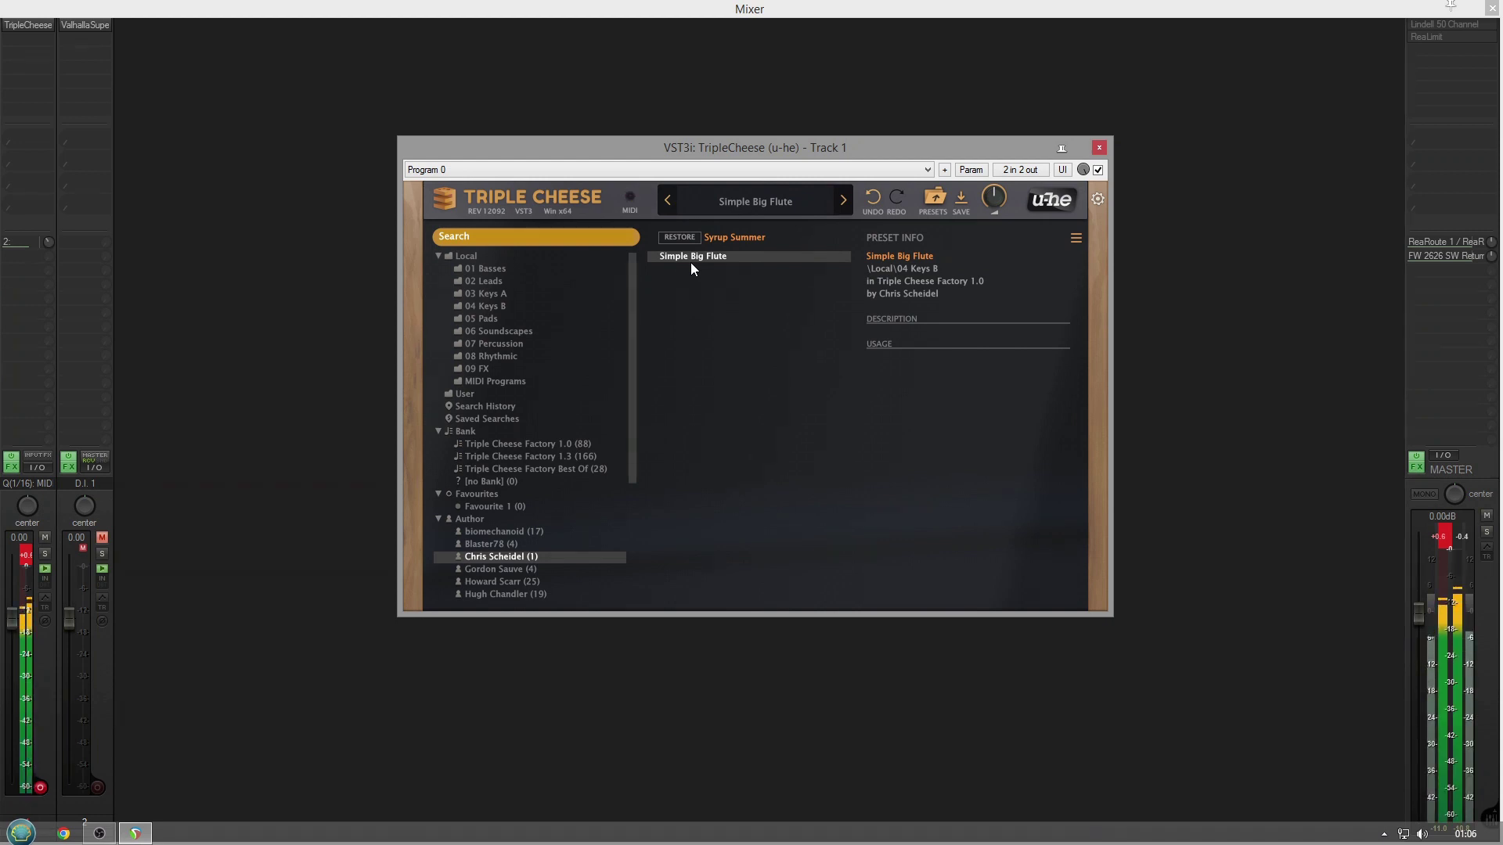
pyautogui.click(504, 582)
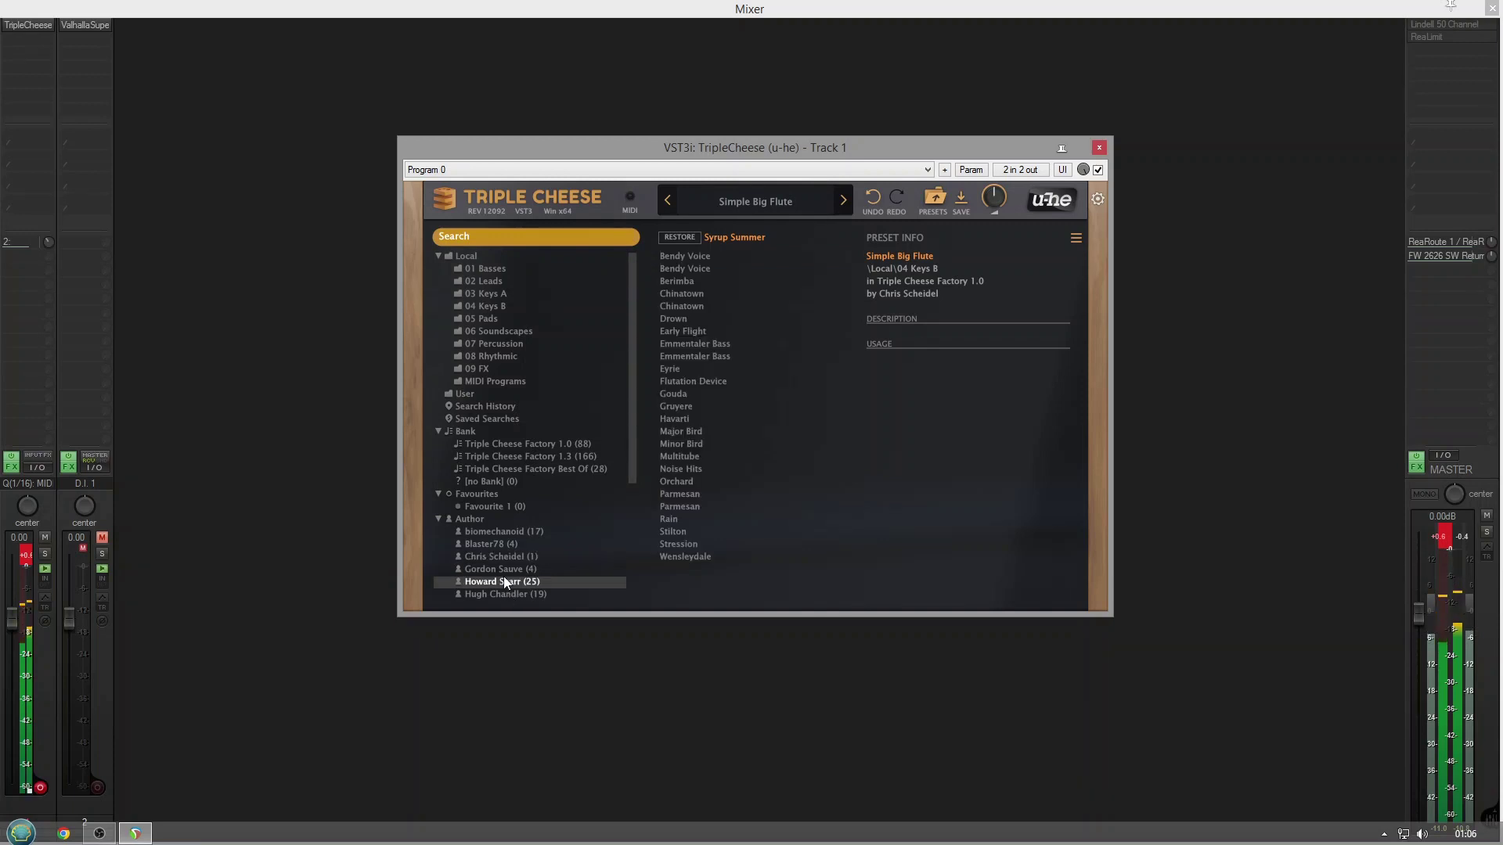
pyautogui.click(679, 344)
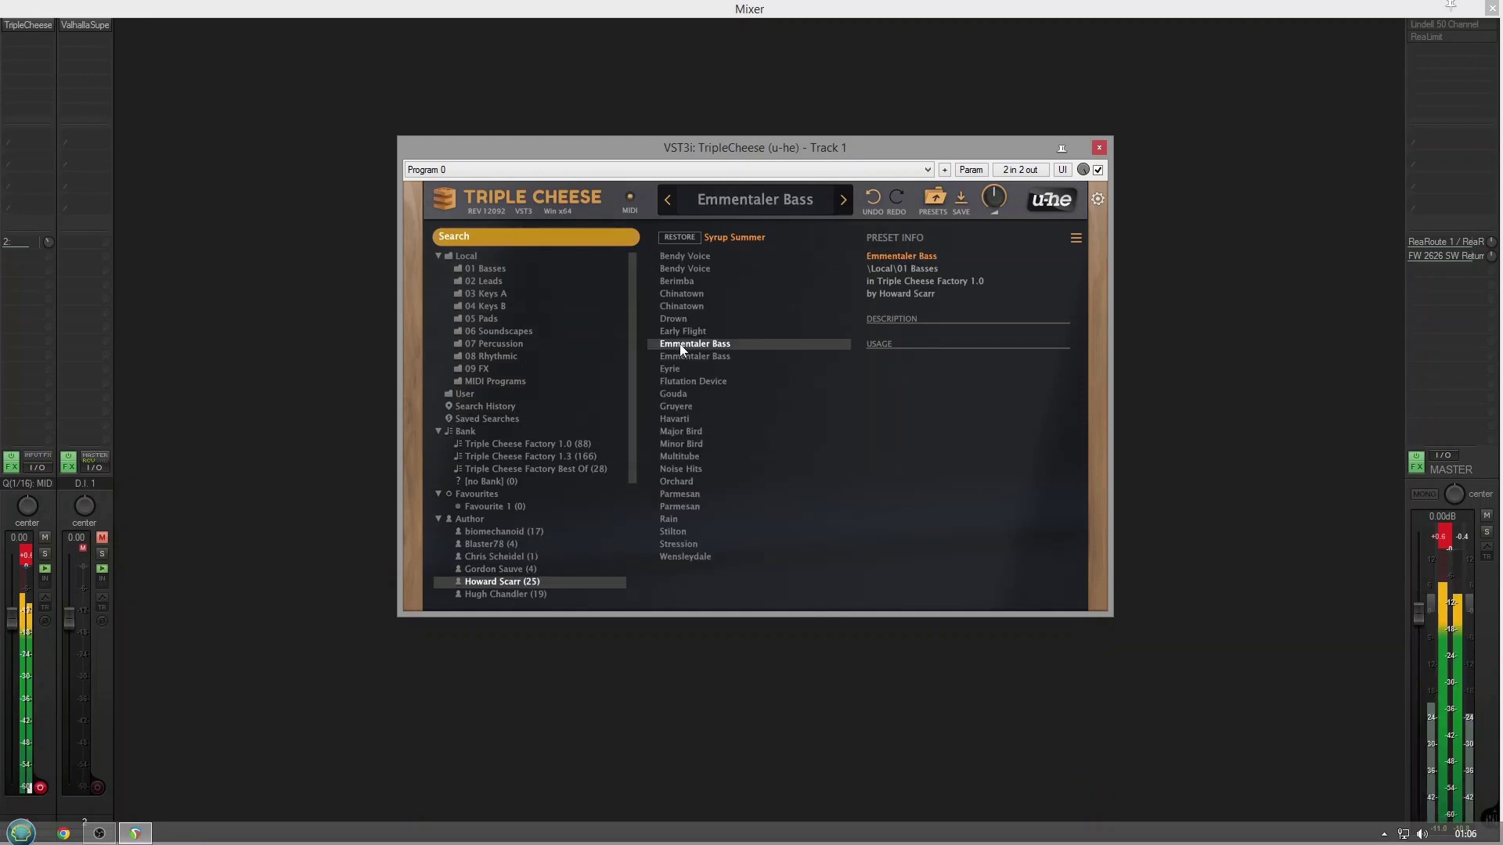